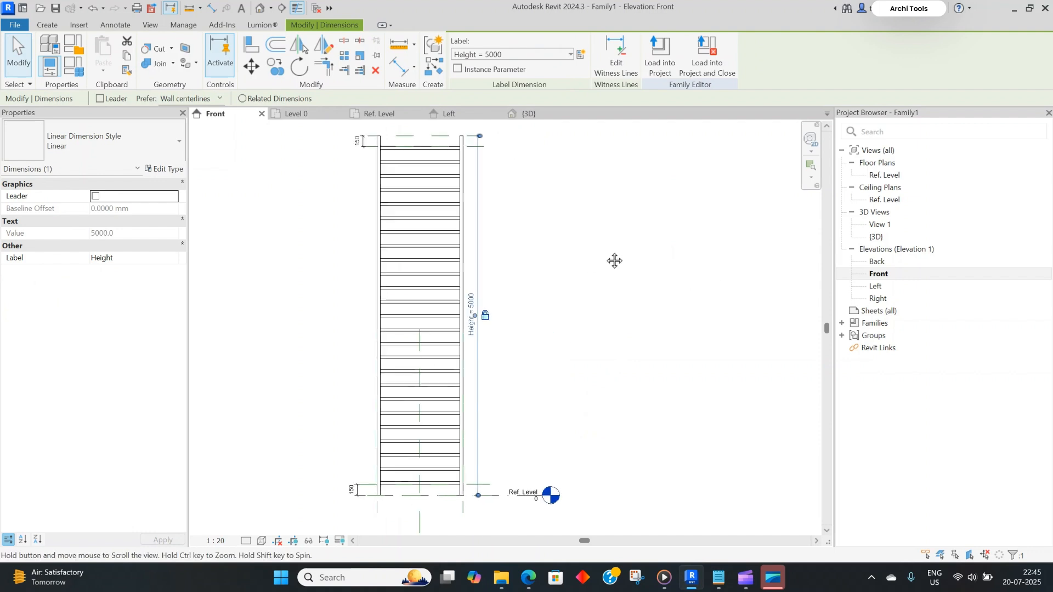
Set the finished ladder's Height dimension to 3000 mm in the Front elevation.
click(511, 321)
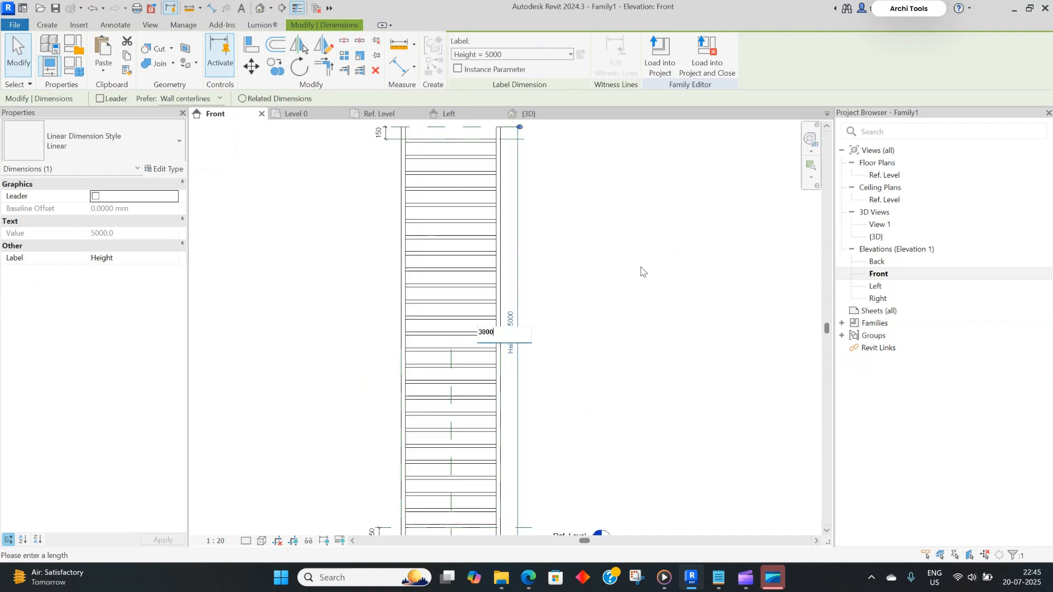
text(3000)
key(Return)
scroll(604, 272, down, 2)
scroll(576, 395, up, 2)
middle_drag(548, 372, 611, 359)
click(675, 338)
middle_drag(659, 318, 629, 318)
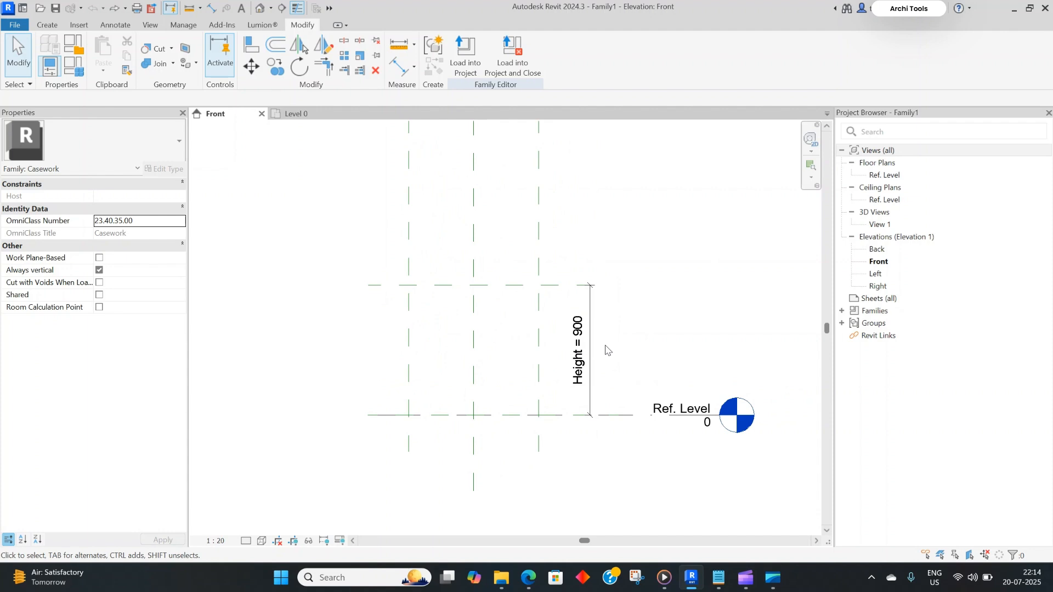
Create a new family from the Metric Casework template and open its Ref. Level floor plan.
click(15, 25)
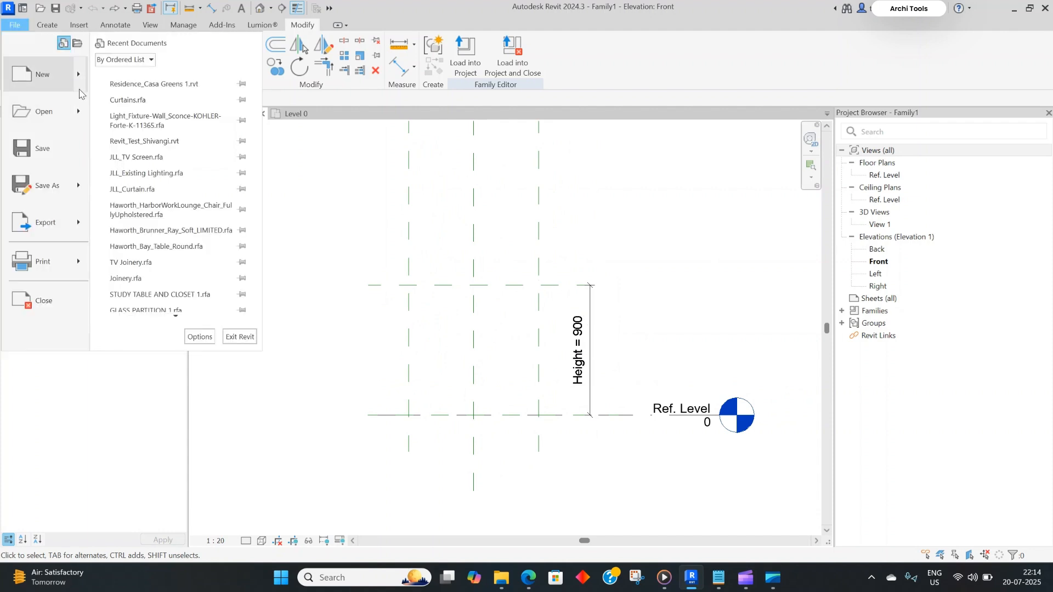
mouse_move(43, 75)
click(148, 118)
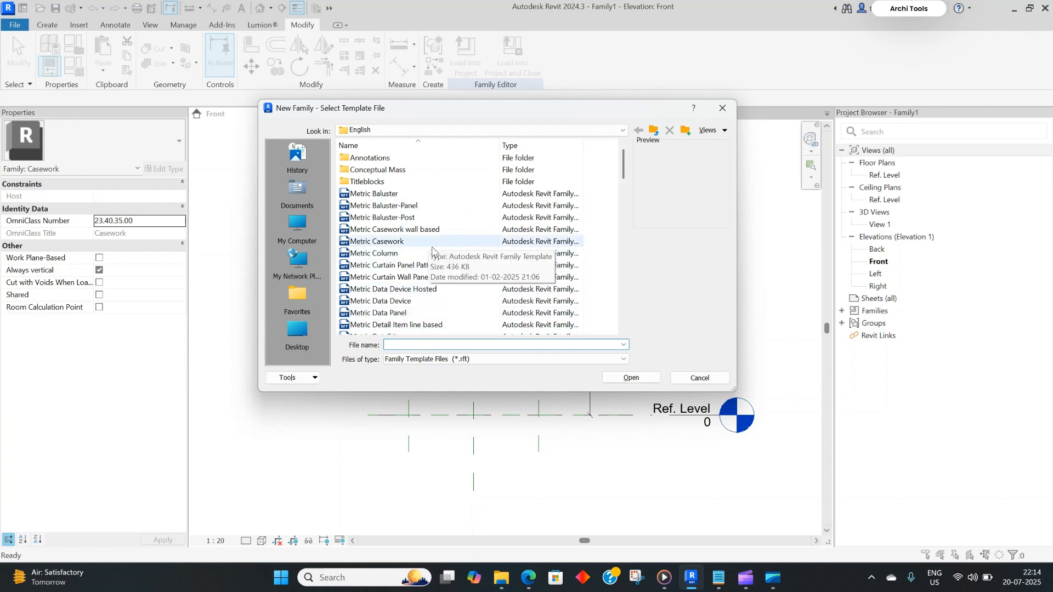
double_click(428, 245)
middle_drag(603, 314, 581, 249)
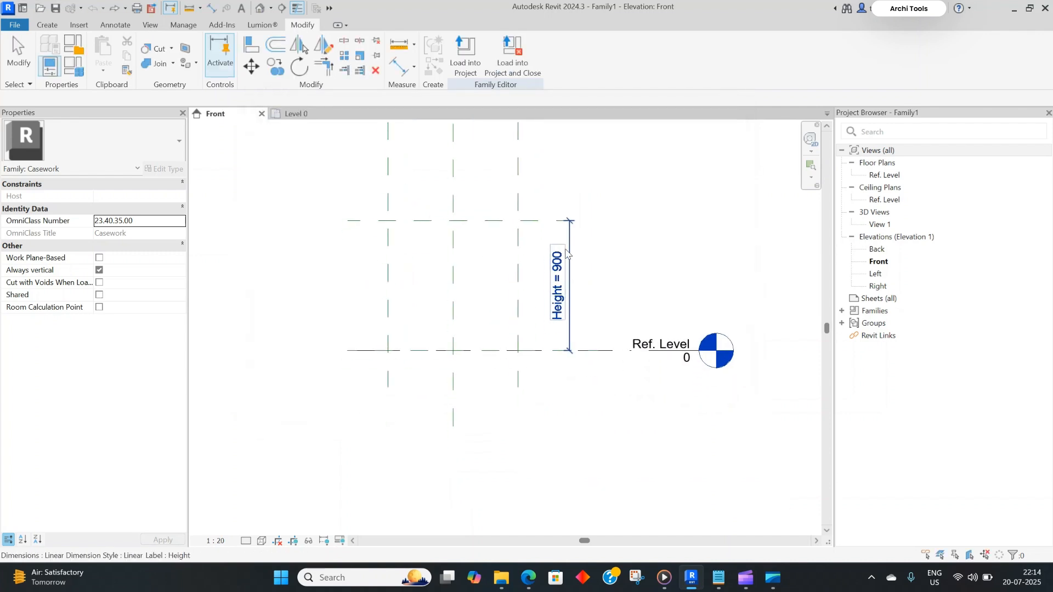
double_click(896, 177)
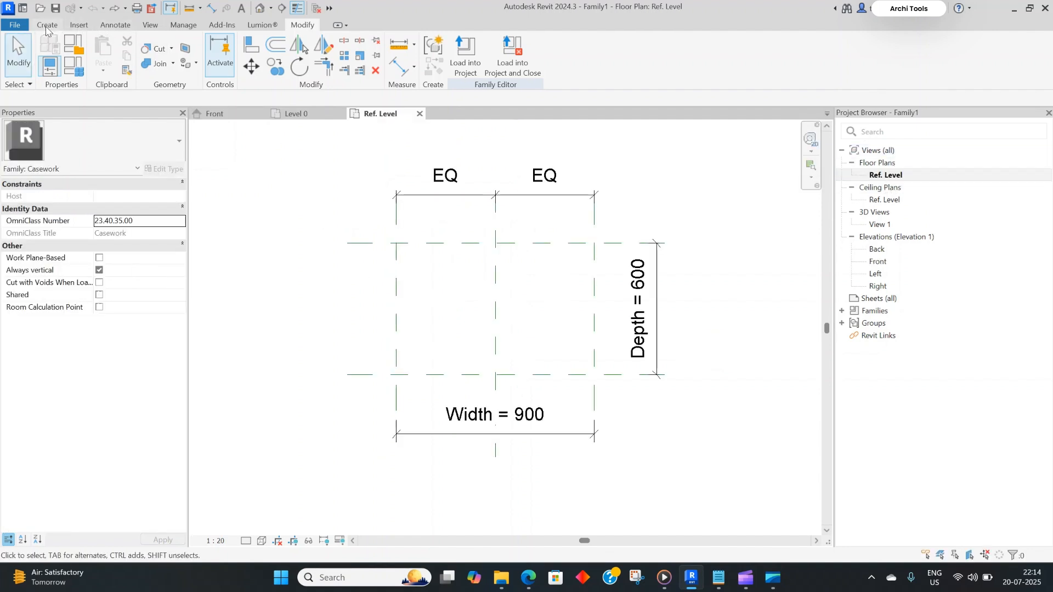
Start an extrusion and sketch rectangles at the two back corners of the reference planes, about 100 by 80 mm and 81 by 80 mm.
click(47, 26)
click(105, 52)
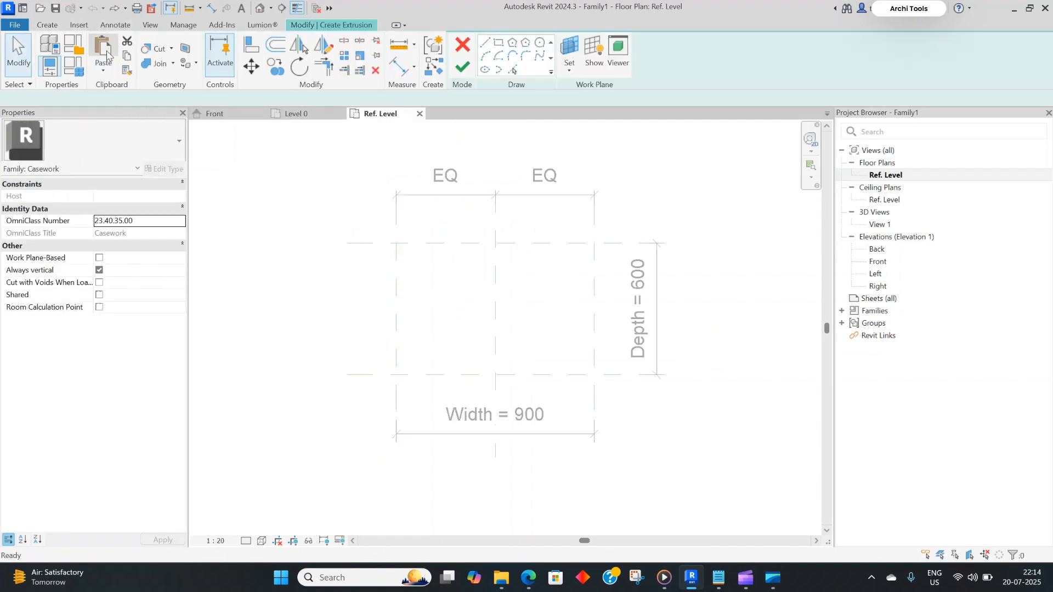
click(398, 246)
click(418, 261)
scroll(423, 254, up, 1)
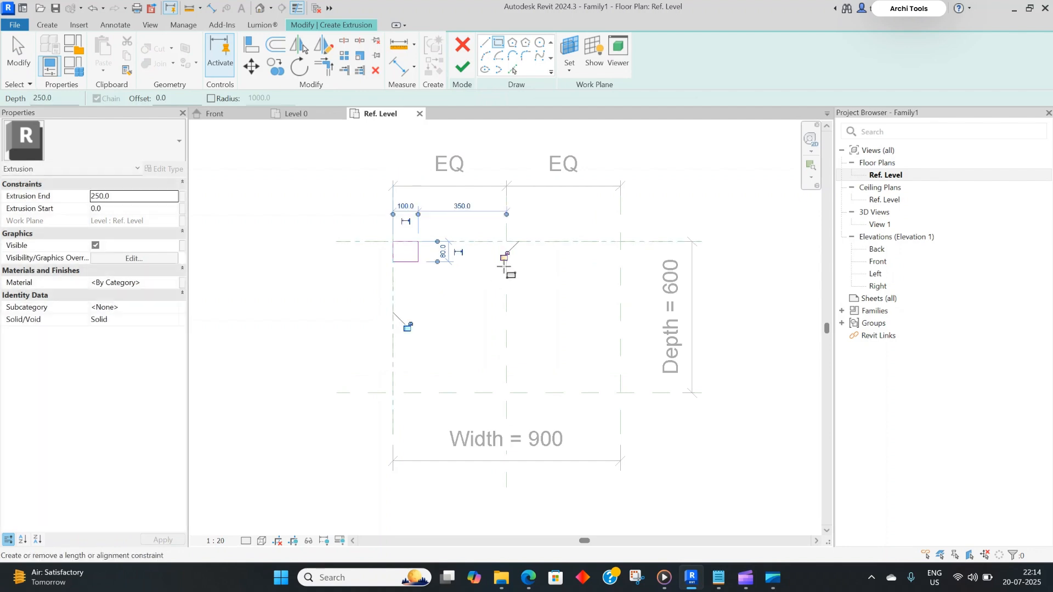
scroll(477, 258, up, 2)
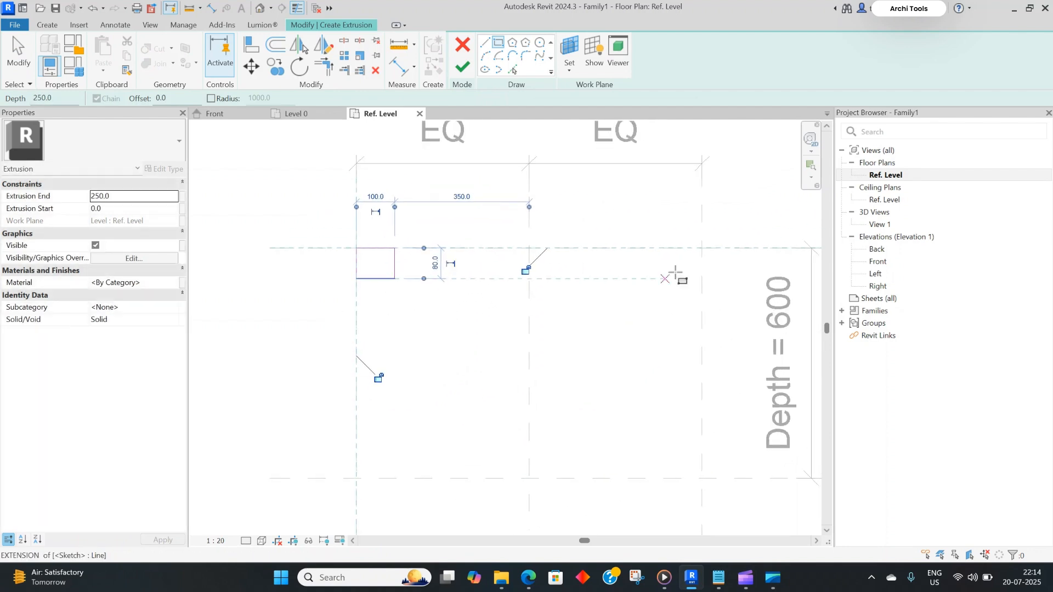
click(702, 248)
click(668, 284)
scroll(574, 297, down, 1)
middle_drag(574, 297, 619, 263)
key(Escape)
Add aligned dimensions for the width and depth of the left rectangle.
scroll(470, 244, up, 2)
middle_drag(470, 273, 471, 309)
key(d)
key(i)
scroll(430, 245, up, 2)
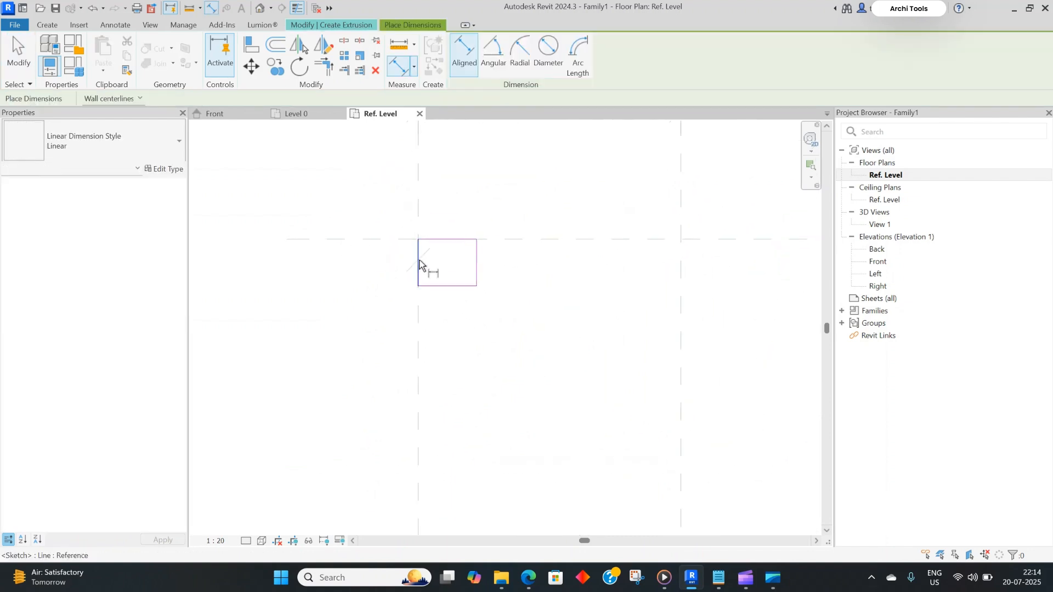
click(447, 240)
click(454, 286)
click(369, 334)
scroll(373, 329, down, 2)
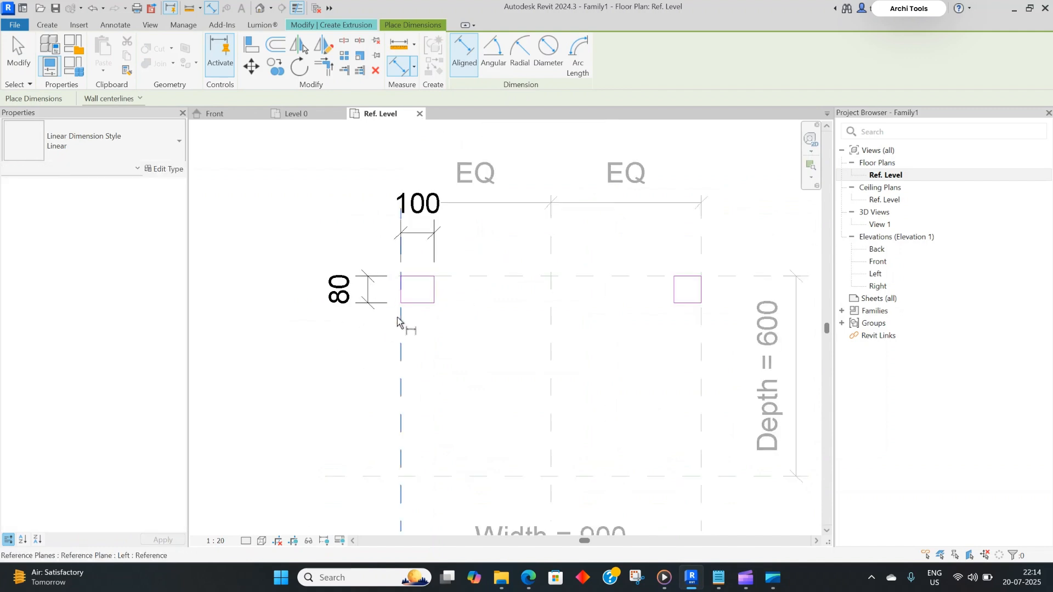
scroll(398, 322, up, 2)
key(Escape)
key(Escape)
Set both the depth and the width of the left rectangle to 50 mm.
click(418, 303)
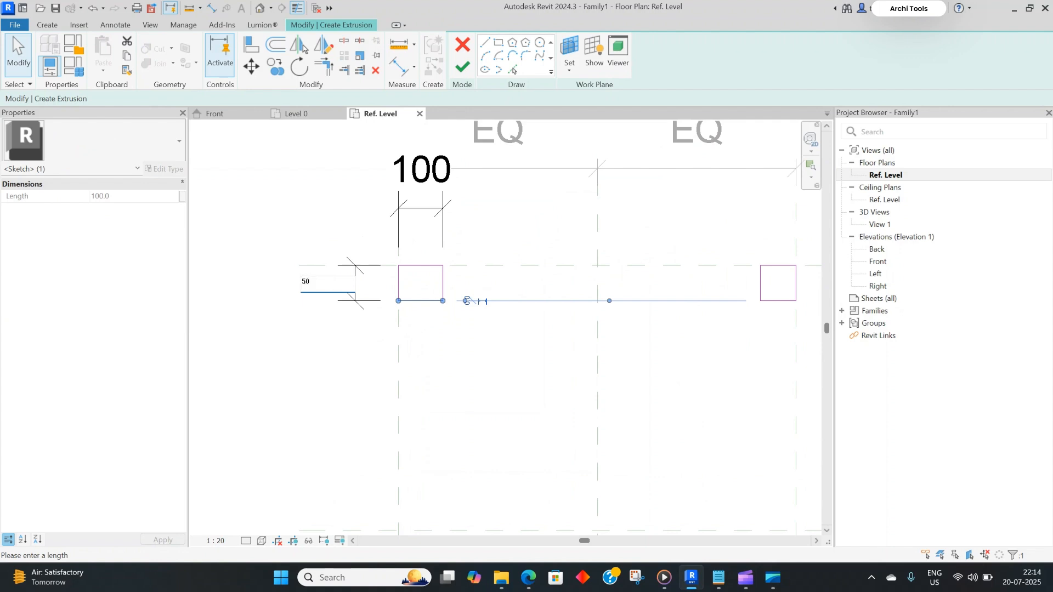
key(Return)
click(442, 277)
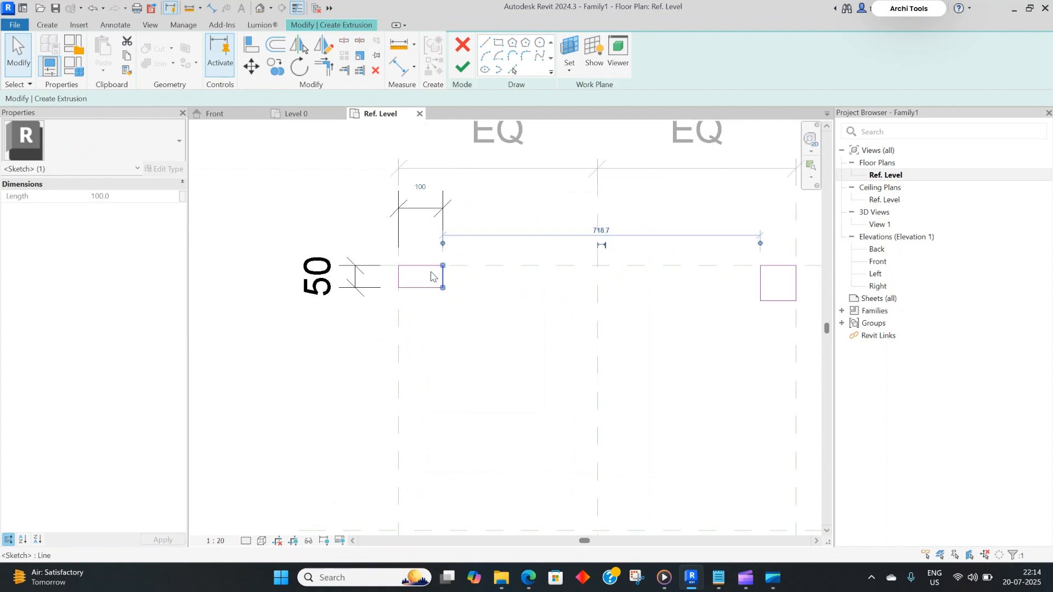
click(421, 186)
text(50)
key(Return)
Lock the width and depth dimensions of the left rectangle.
click(417, 210)
click(410, 460)
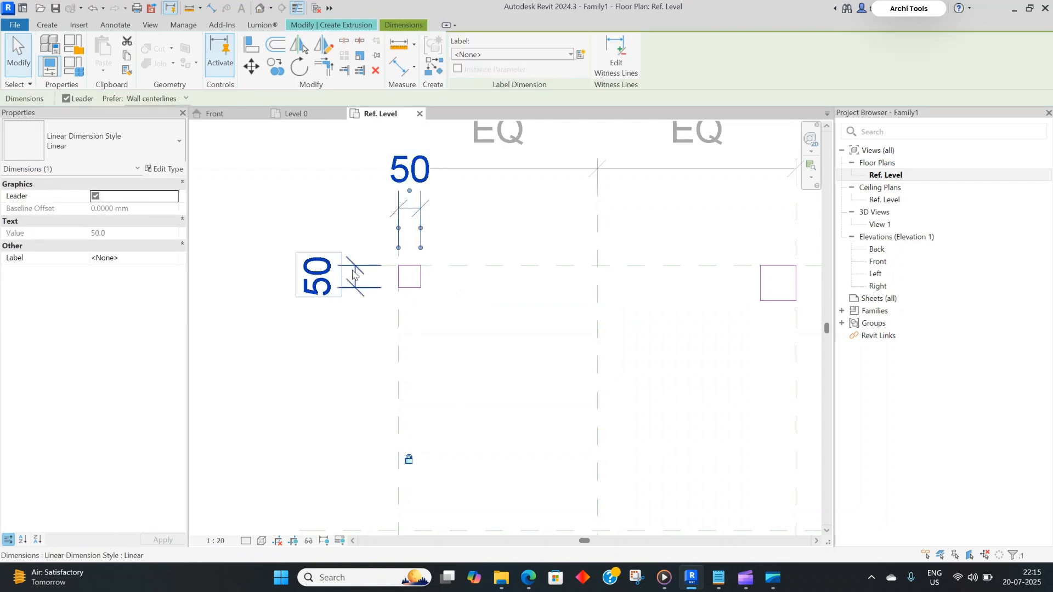
click(356, 286)
click(610, 277)
middle_drag(465, 322, 404, 312)
click(339, 292)
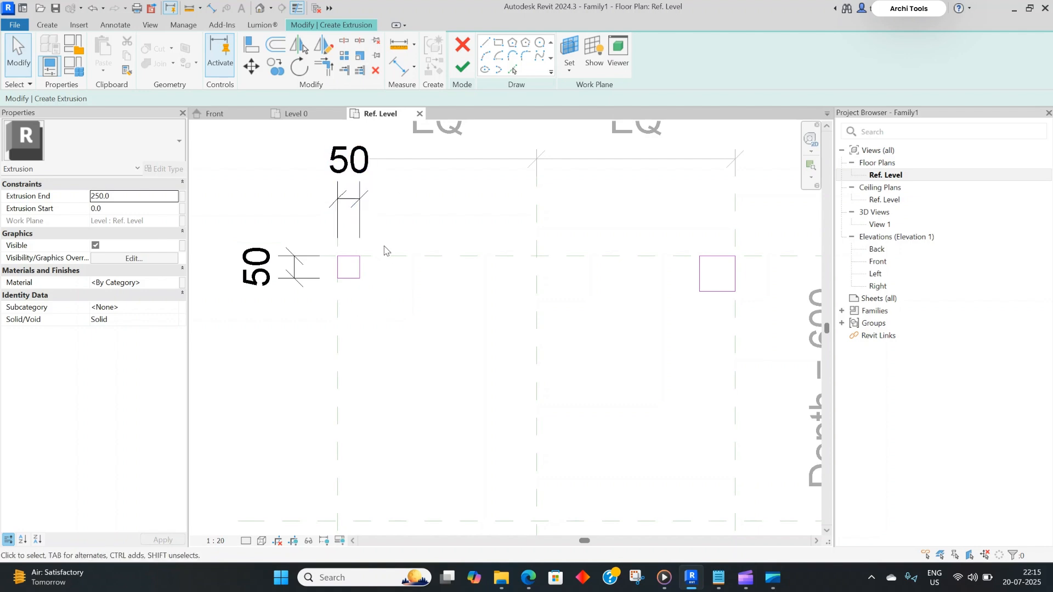
Align the right rectangle's lower edge with the lower edge of the left rectangle.
middle_drag(513, 296, 651, 338)
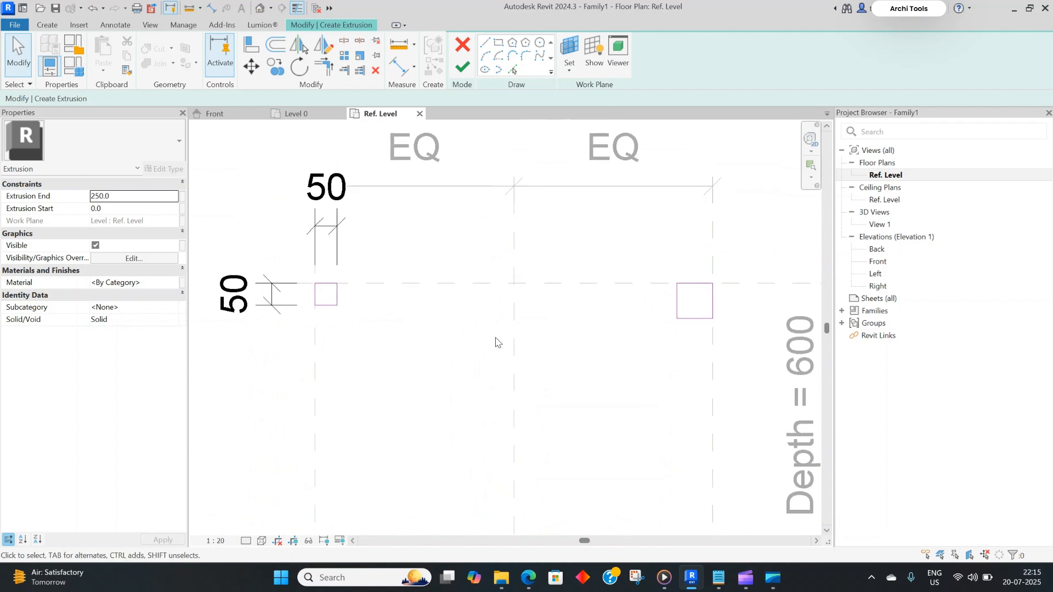
key(a)
key(l)
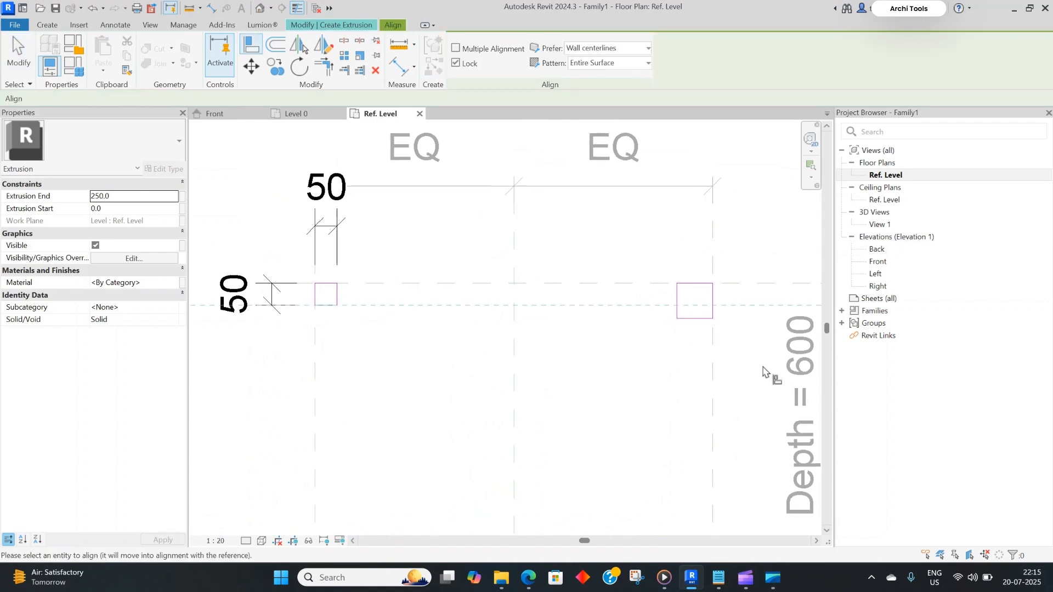
click(696, 318)
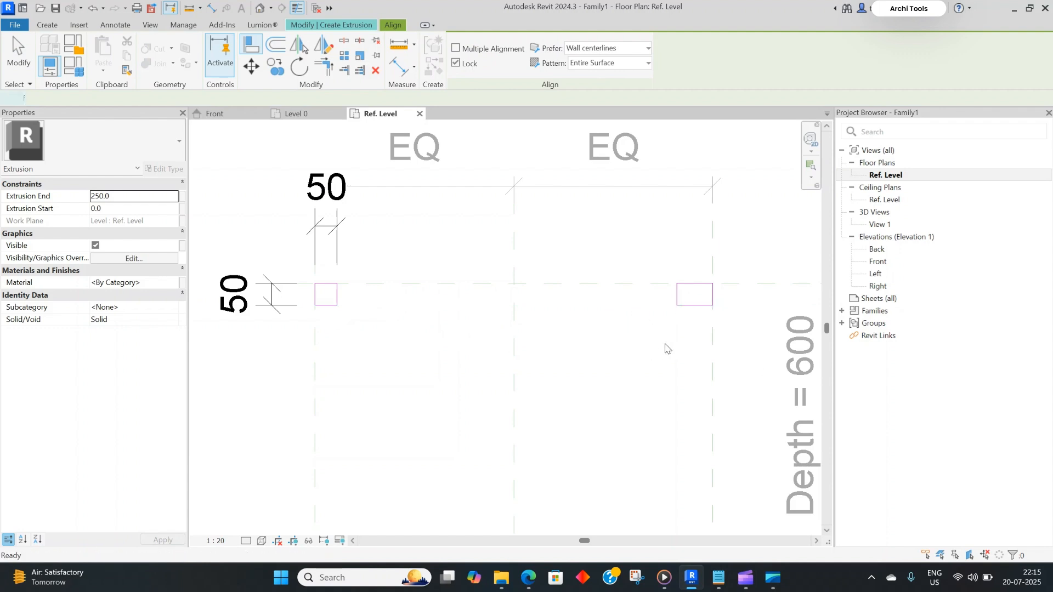
key(Escape)
Add aligned dimensions for the width and depth of the right rectangle.
middle_drag(675, 340, 623, 355)
key(d)
key(i)
scroll(639, 313, up, 2)
click(604, 318)
click(667, 316)
scroll(686, 329, down, 3)
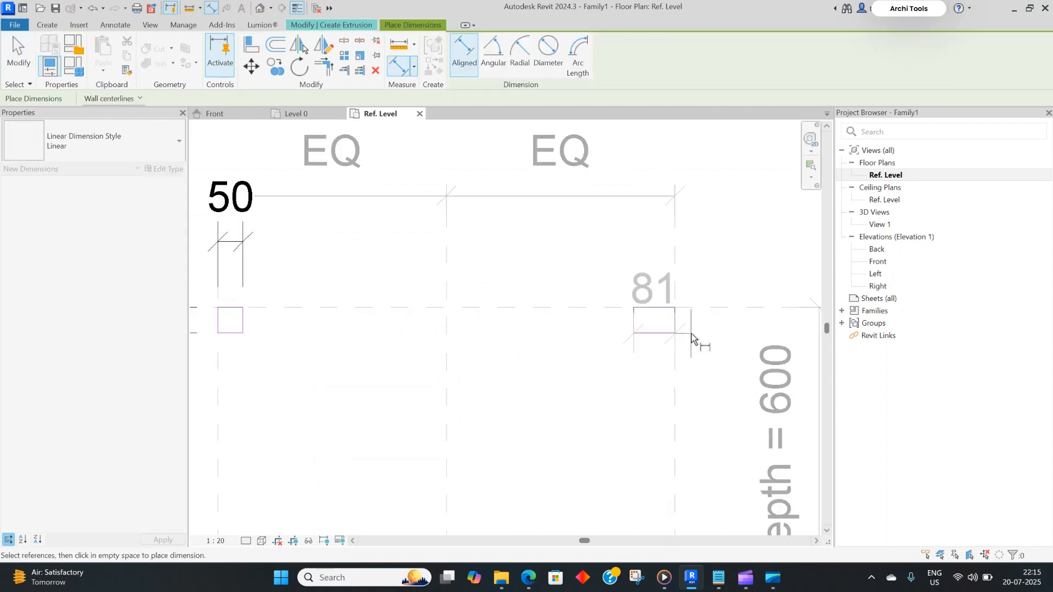
click(658, 284)
click(663, 355)
click(602, 377)
key(Escape)
Set the width of the right rectangle to 50 mm.
scroll(678, 340, up, 1)
click(657, 348)
click(667, 236)
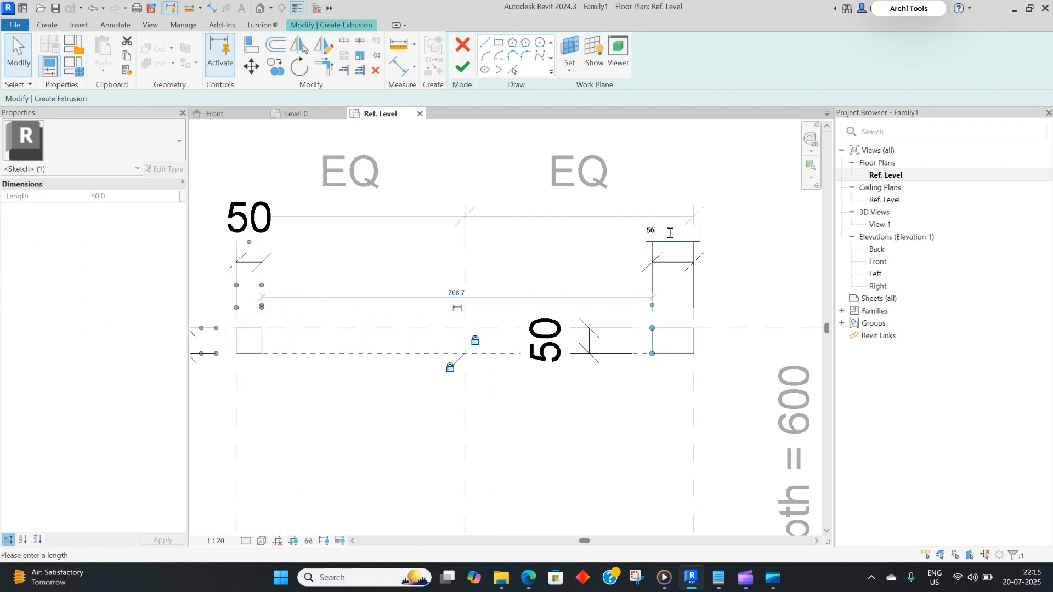
text(50)
key(Return)
key(Escape)
Lock the width and depth dimensions of the right rectangle and finish the extrusion sketch.
click(692, 288)
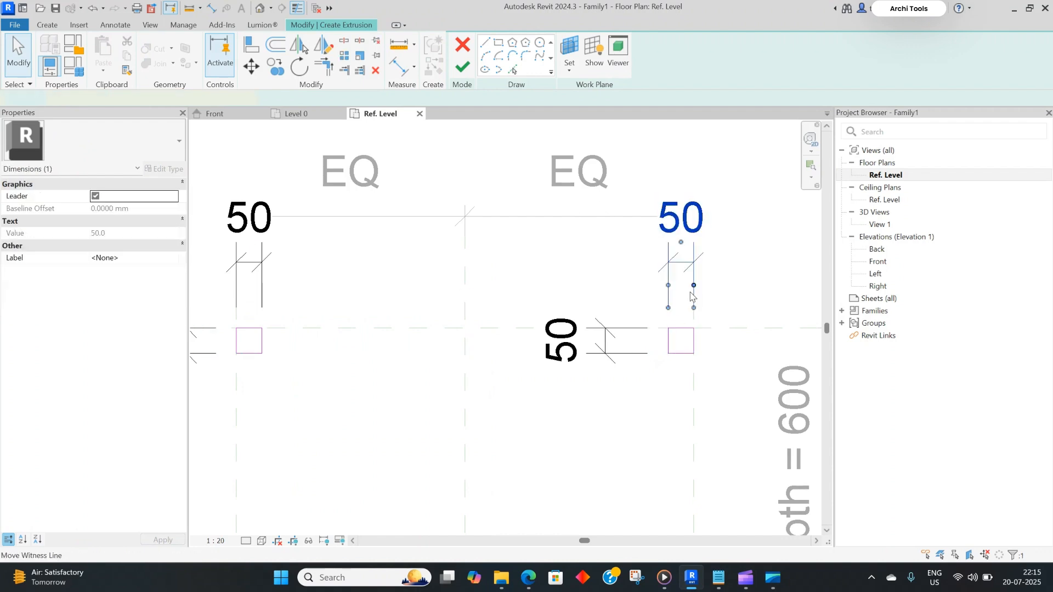
scroll(659, 329, down, 3)
scroll(658, 368, up, 2)
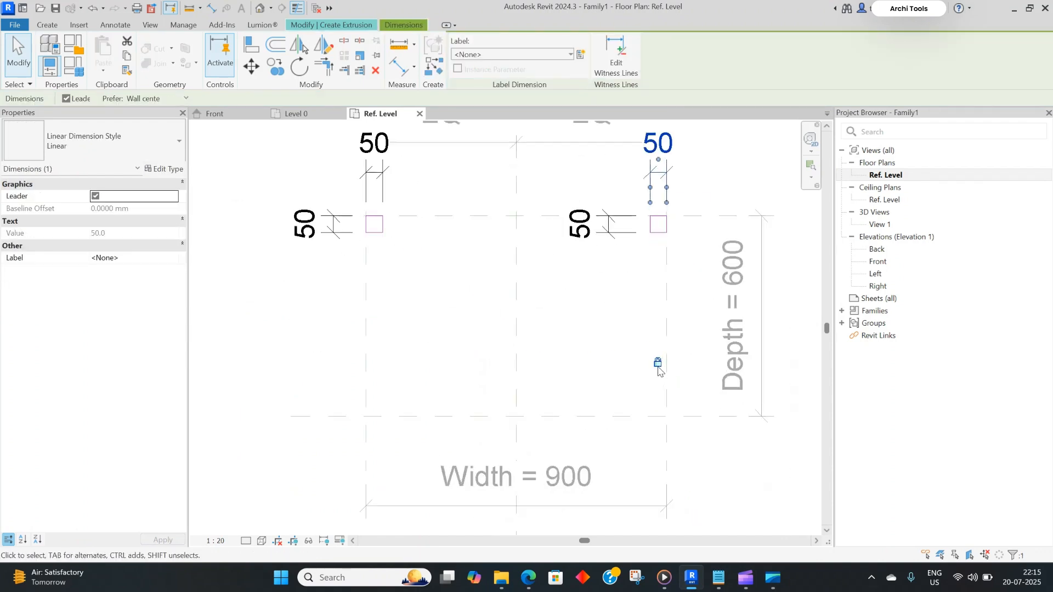
click(602, 235)
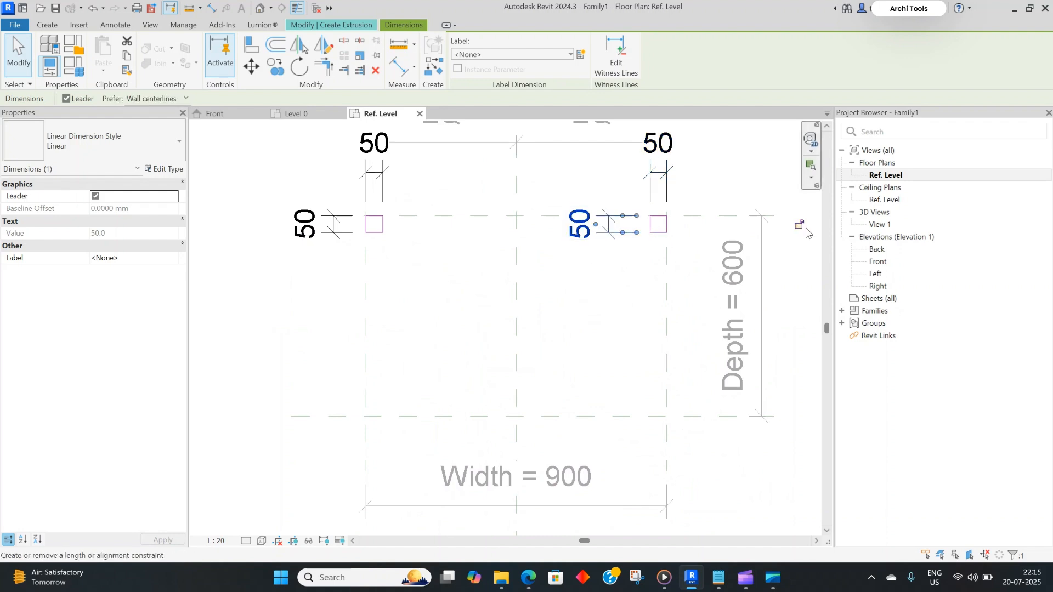
click(577, 287)
scroll(501, 240, down, 2)
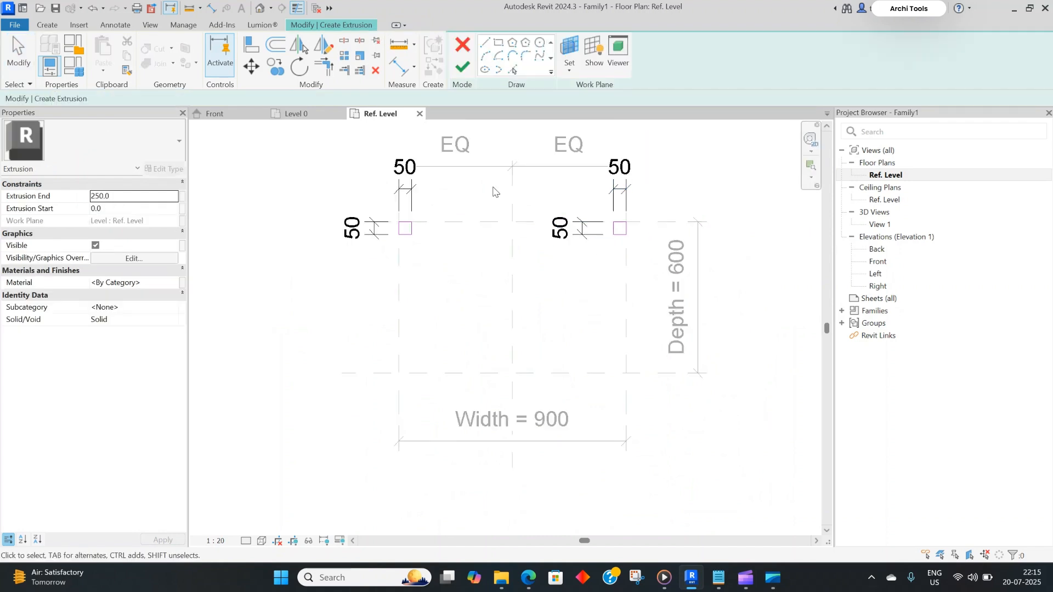
click(462, 62)
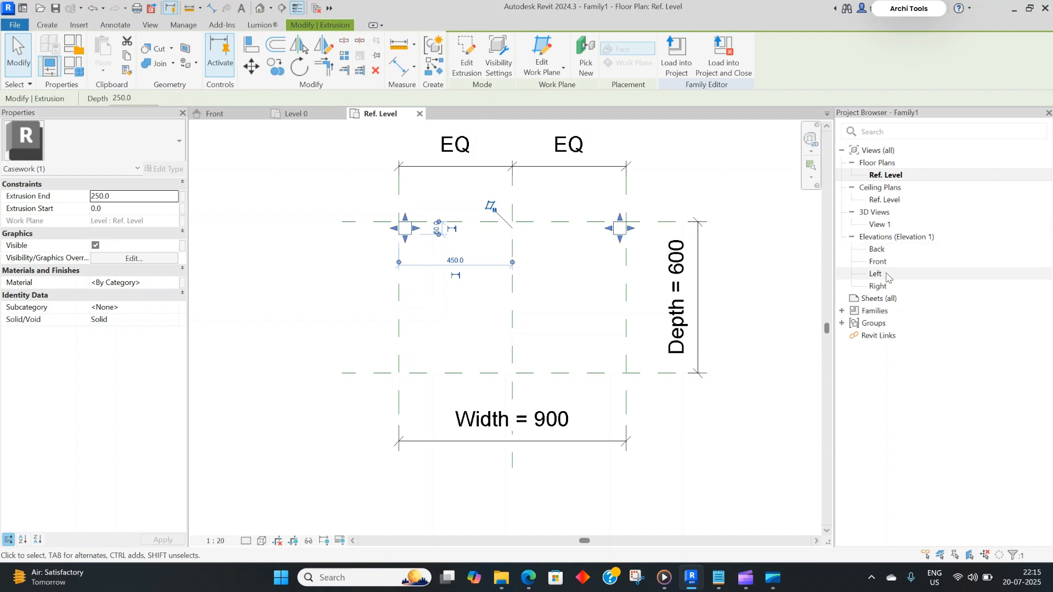
click(606, 424)
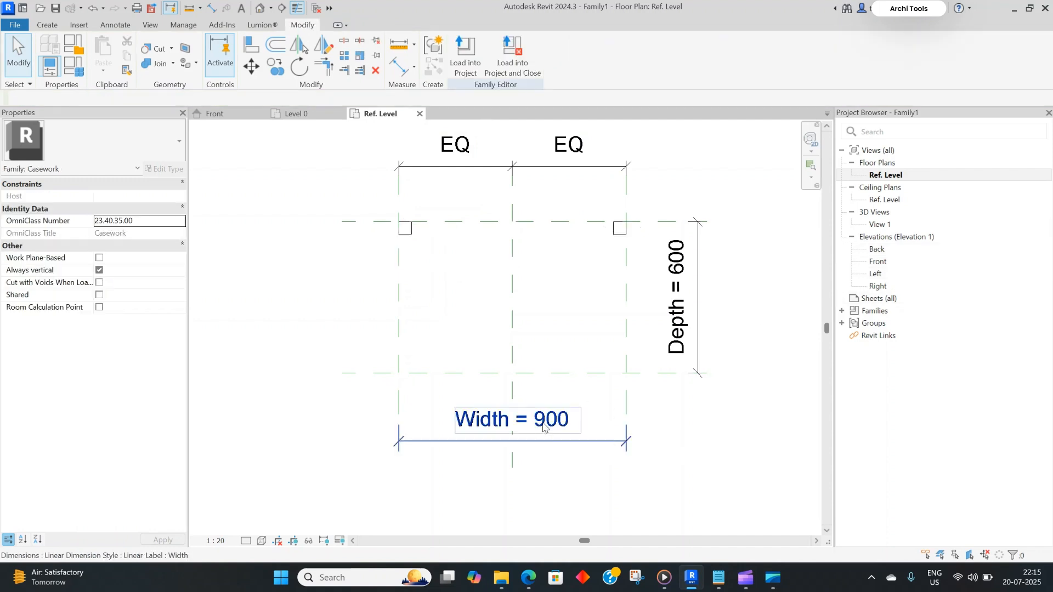
Lock the outer faces of the two extruded posts to the left and right reference planes.
click(409, 229)
scroll(396, 226, up, 5)
mouse_move(393, 213)
mouse_down()
mouse_move(429, 214)
mouse_move(397, 216)
mouse_up()
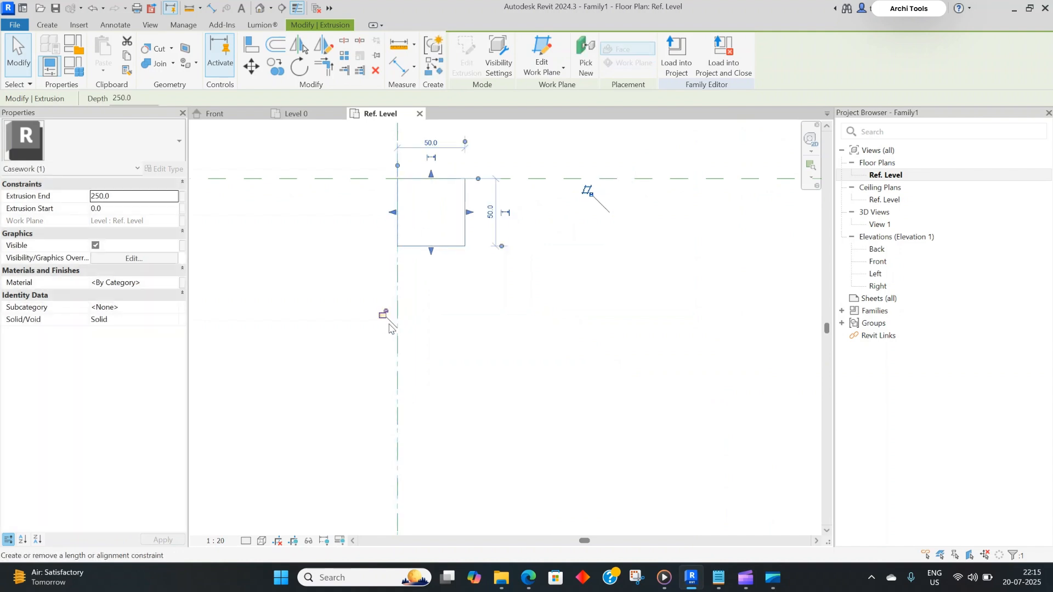
scroll(383, 313, down, 3)
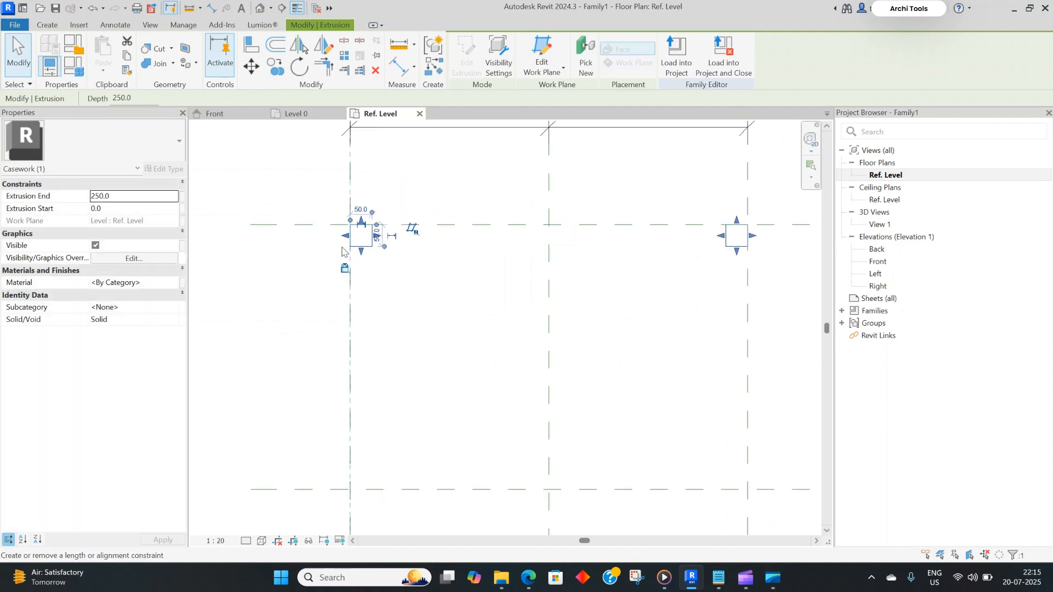
scroll(659, 274, up, 3)
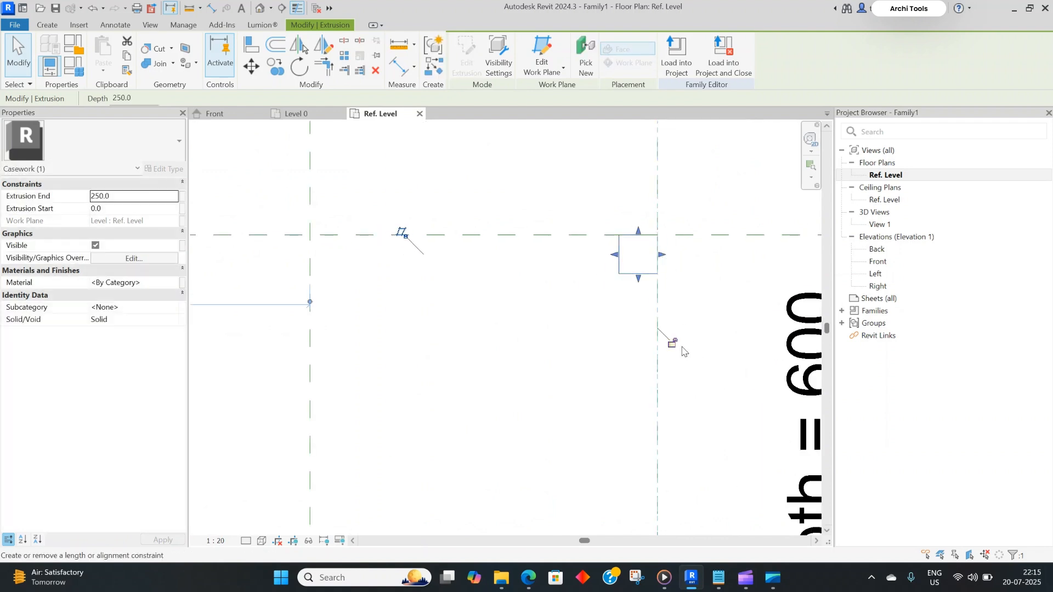
scroll(658, 256, down, 6)
key(Escape)
Set the family's Width dimension to 1200 mm and check that the posts follow the reference planes.
scroll(557, 416, up, 2)
click(601, 430)
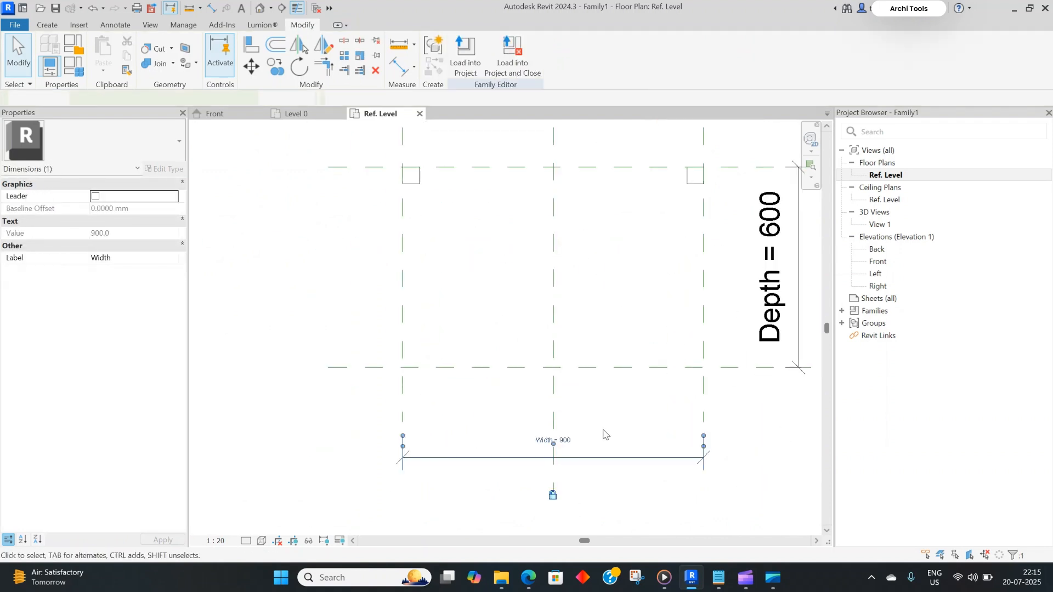
click(567, 441)
text(120)
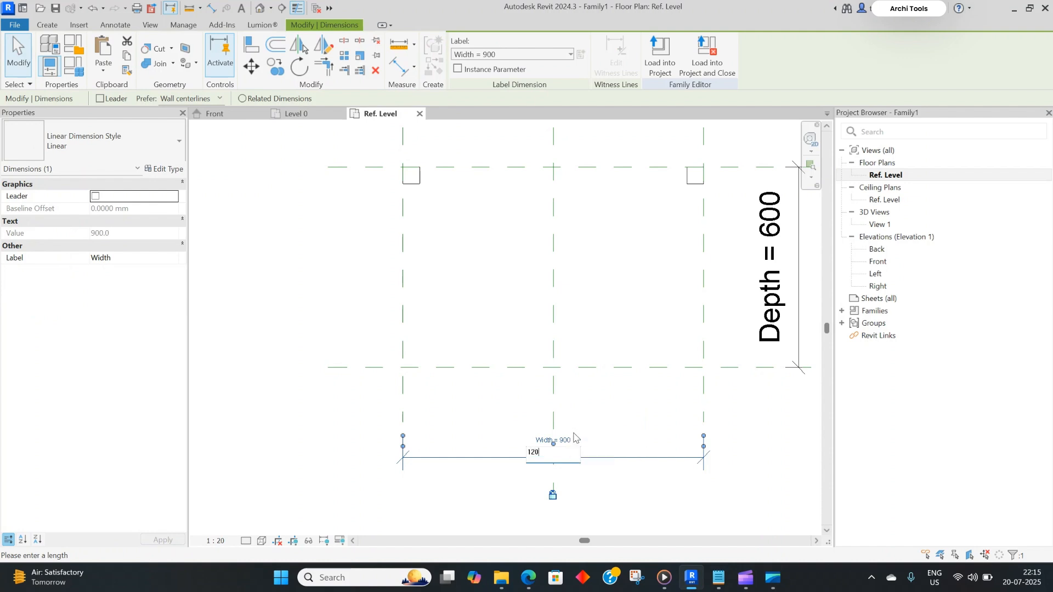
text(0)
key(Return)
scroll(545, 294, down, 3)
scroll(443, 240, up, 5)
scroll(443, 240, up, 1)
scroll(484, 235, down, 3)
scroll(682, 235, up, 4)
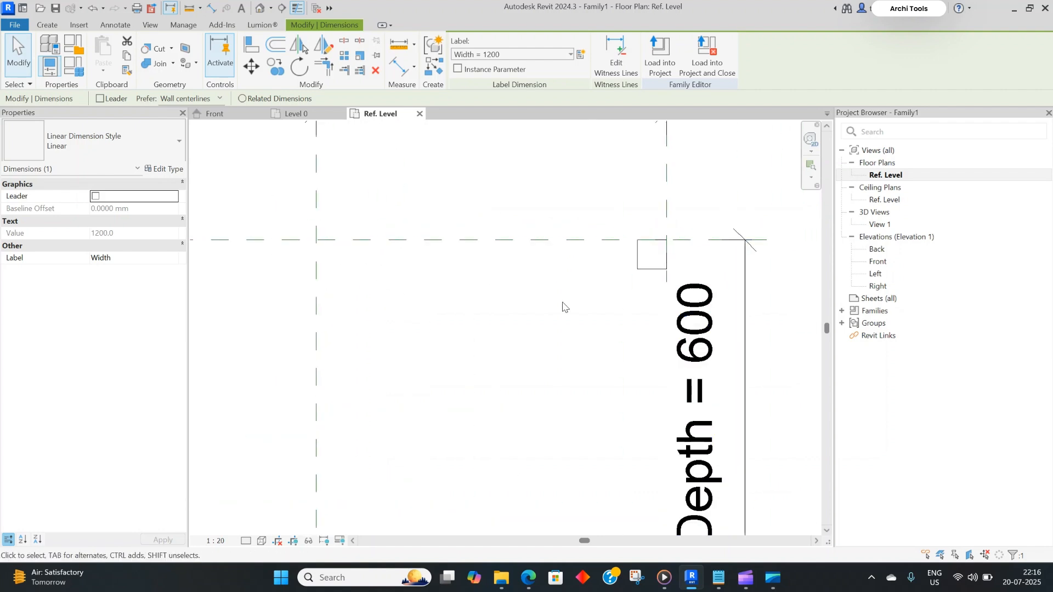
scroll(563, 306, down, 4)
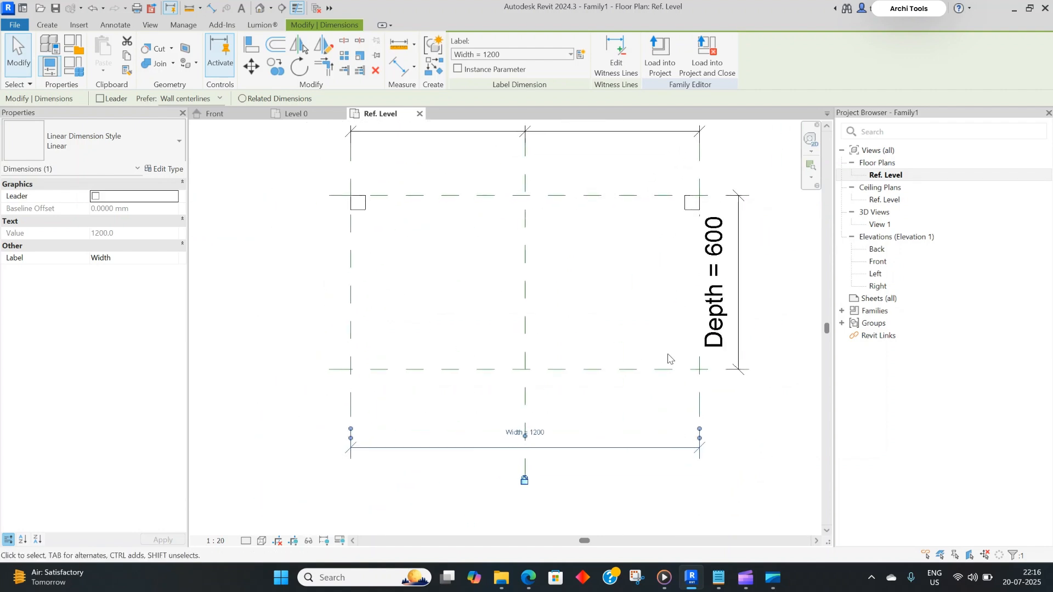
click(669, 359)
In the Front elevation, stretch both posts up to the reference plane at the top of the Height dimension and lock them to it.
scroll(613, 348, down, 1)
double_click(879, 262)
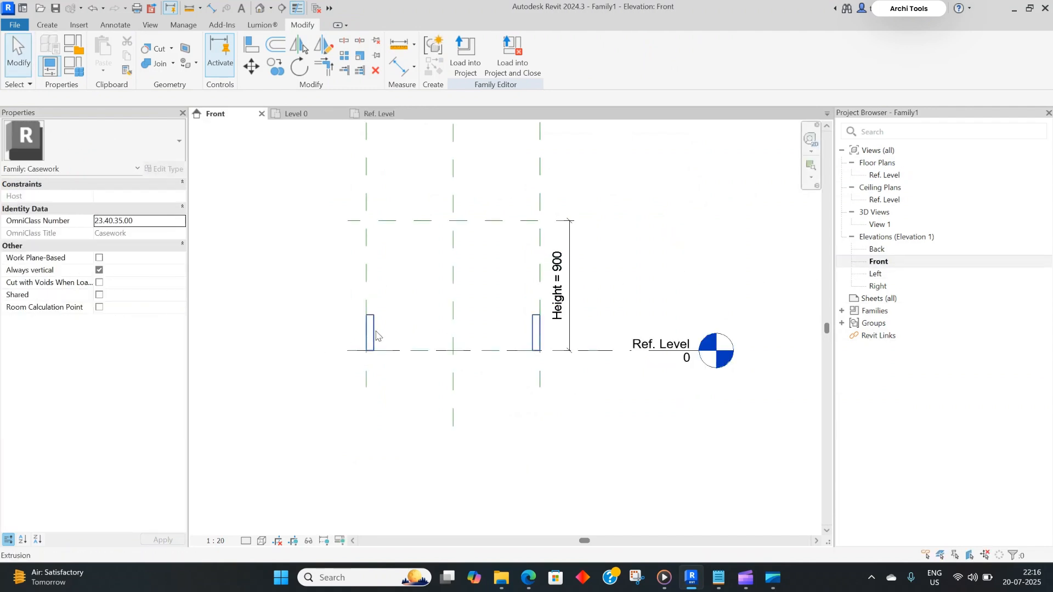
click(374, 335)
drag(453, 312, 461, 221)
scroll(470, 209, up, 2)
click(490, 208)
key(Escape)
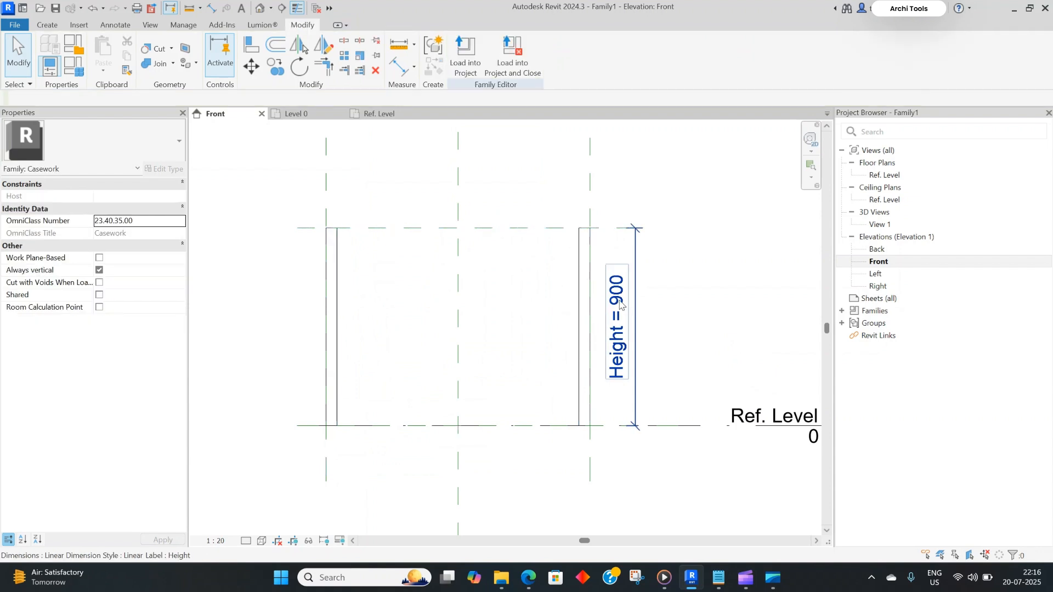
Set the Height dimension to 2000 mm and check that both posts follow the top reference plane.
double_click(623, 314)
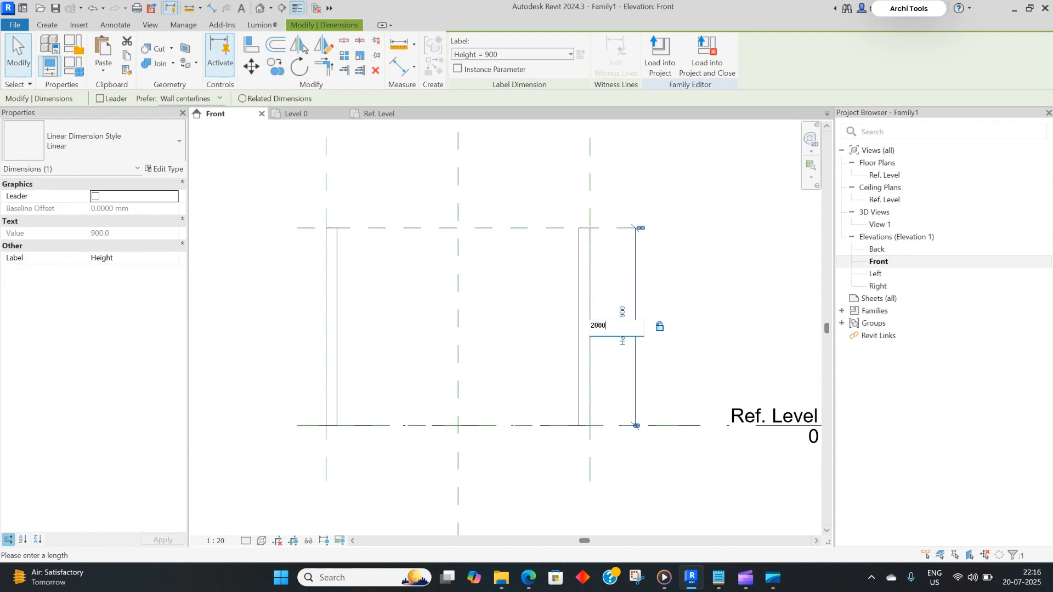
key(Return)
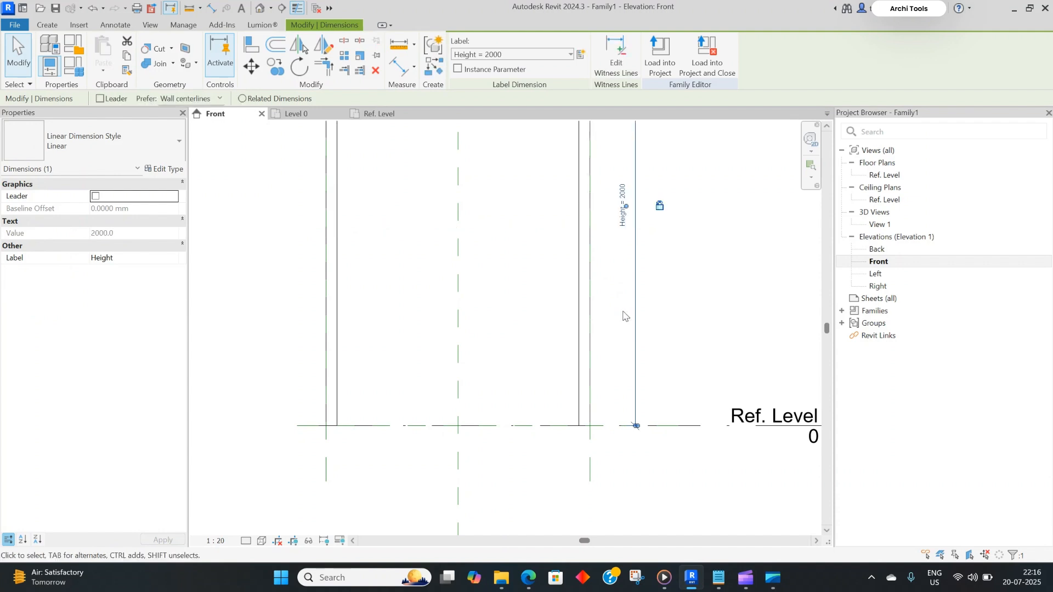
scroll(613, 342, down, 3)
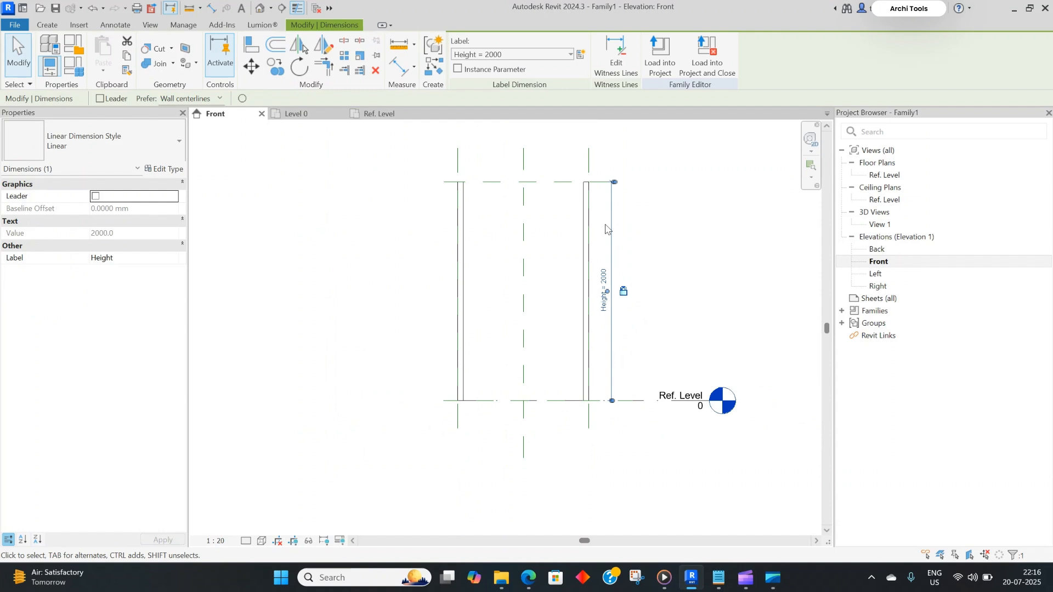
click(460, 198)
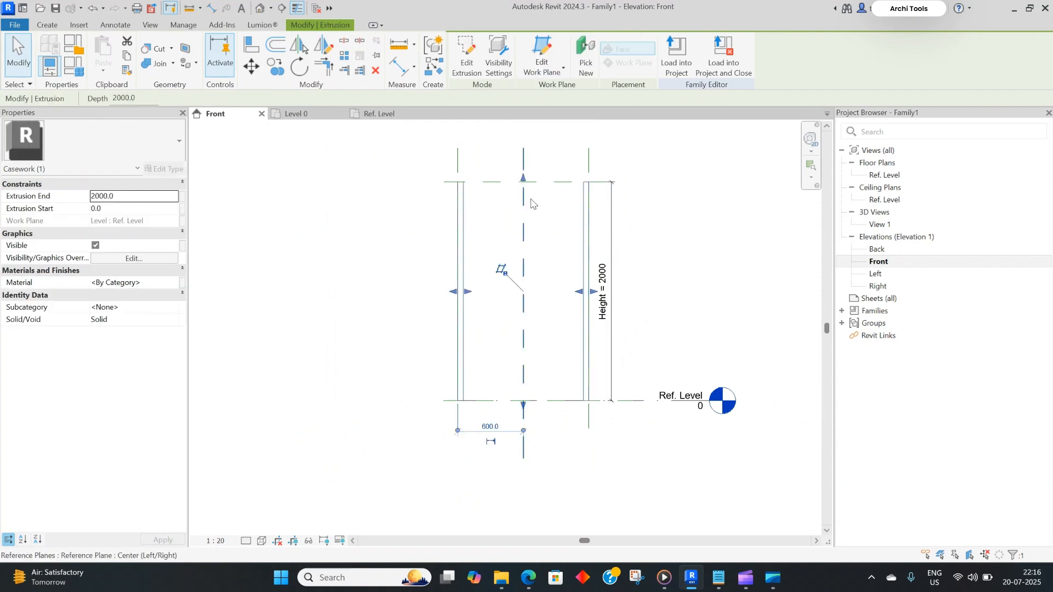
middle_drag(535, 235, 533, 275)
click(645, 301)
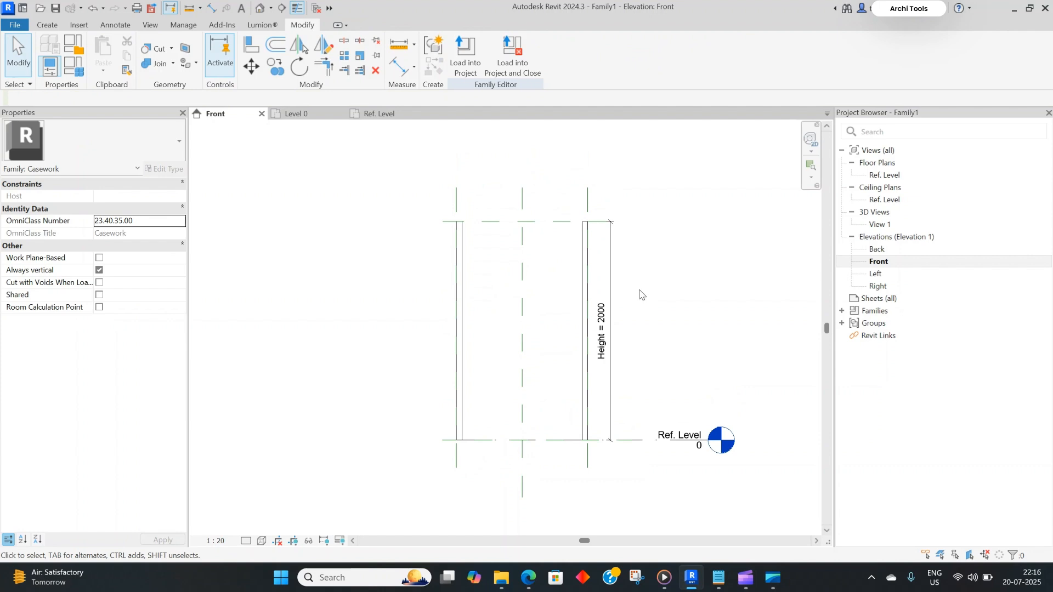
scroll(675, 300, up, 1)
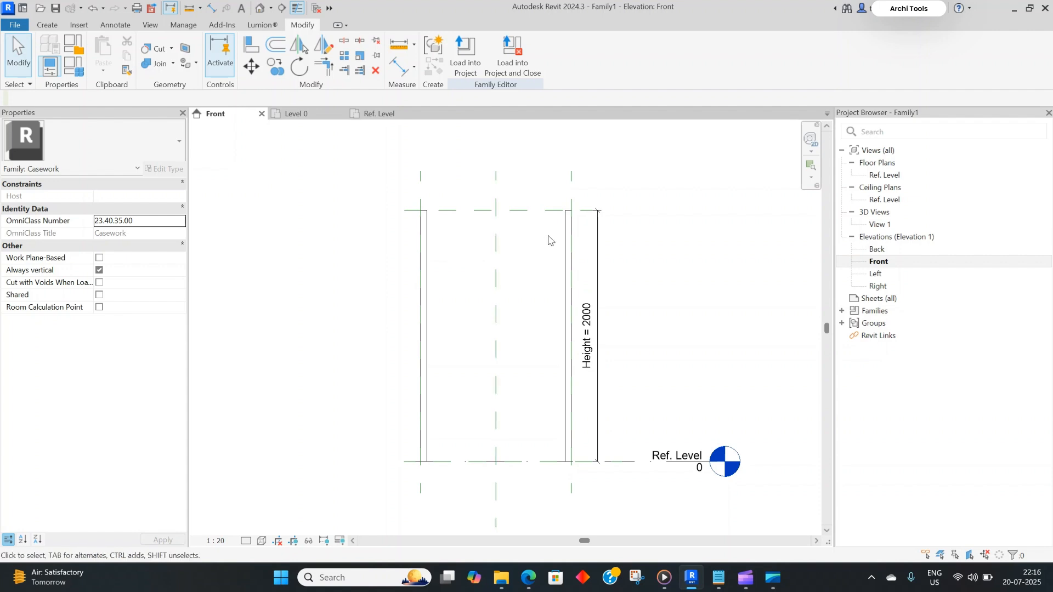
scroll(523, 258, down, 1)
In the Left elevation, start an extrusion and sketch a rectangle about 25 mm wide and 65 mm high inside the post near its base.
double_click(876, 274)
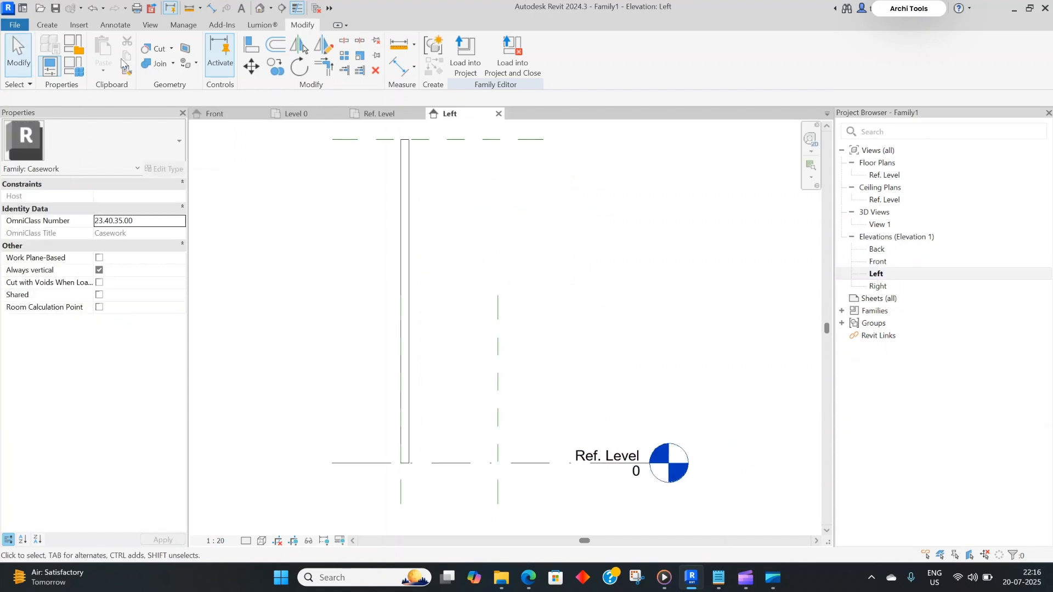
click(46, 25)
click(105, 55)
scroll(402, 417, up, 2)
click(386, 408)
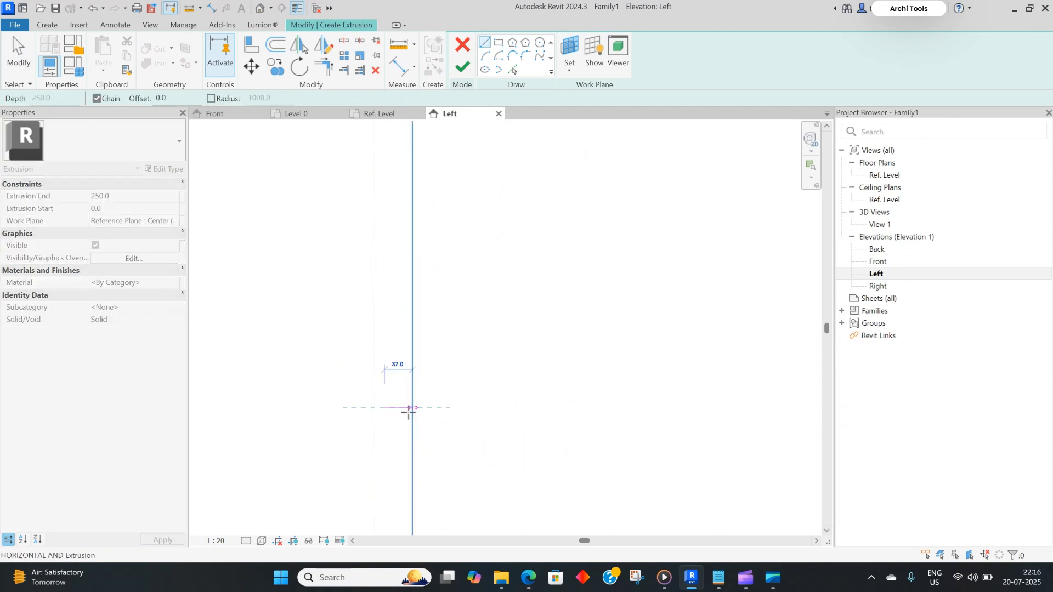
click(498, 43)
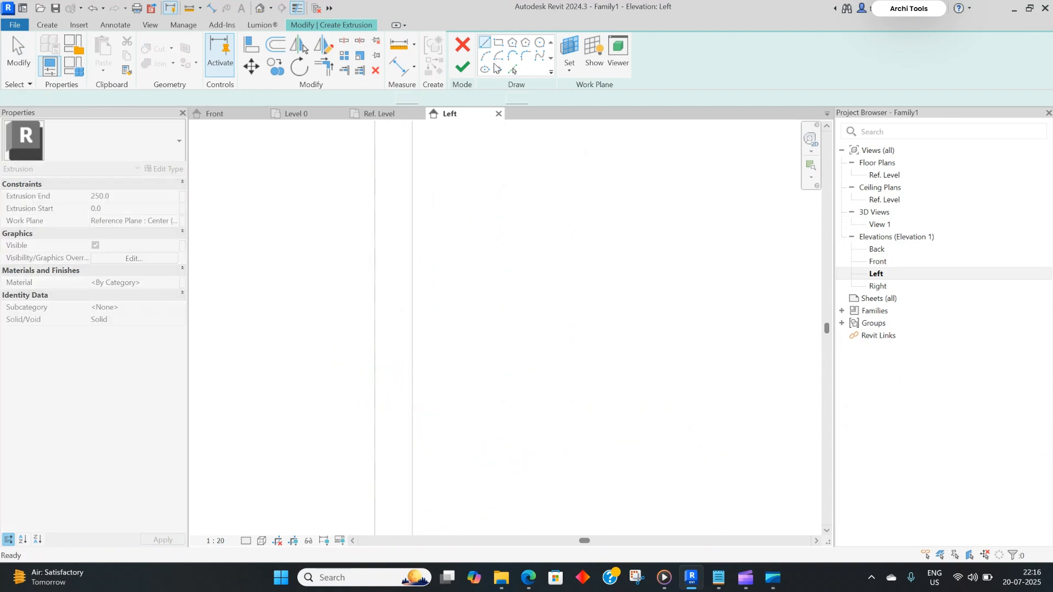
click(384, 415)
click(402, 465)
key(Escape)
Set the sketched rectangle's height to 40 mm by repositioning its bottom edge.
scroll(449, 383, down, 3)
scroll(441, 374, up, 3)
click(440, 356)
key(Escape)
click(458, 301)
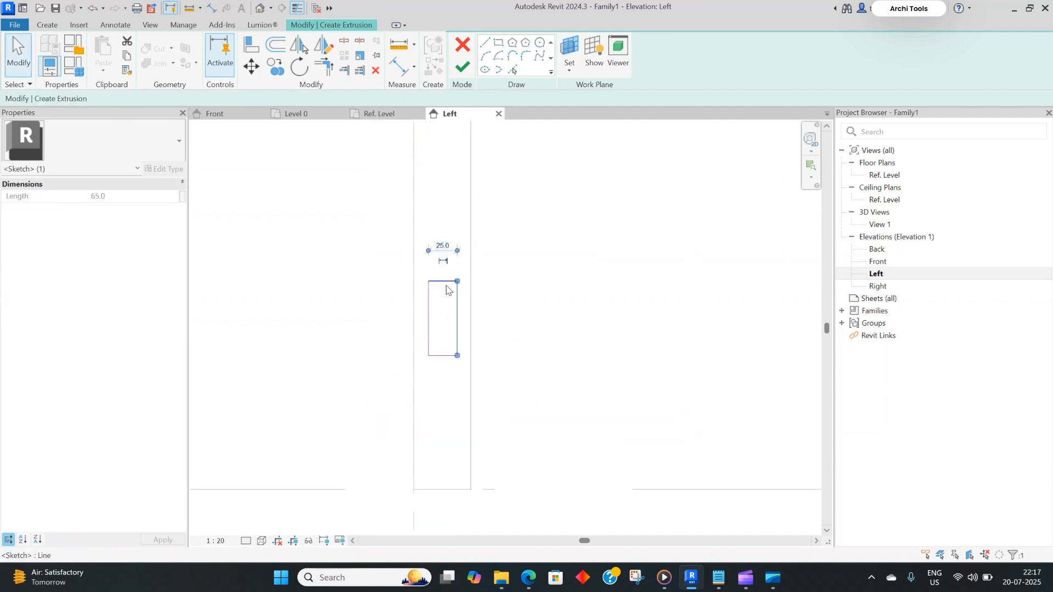
key(Escape)
click(442, 356)
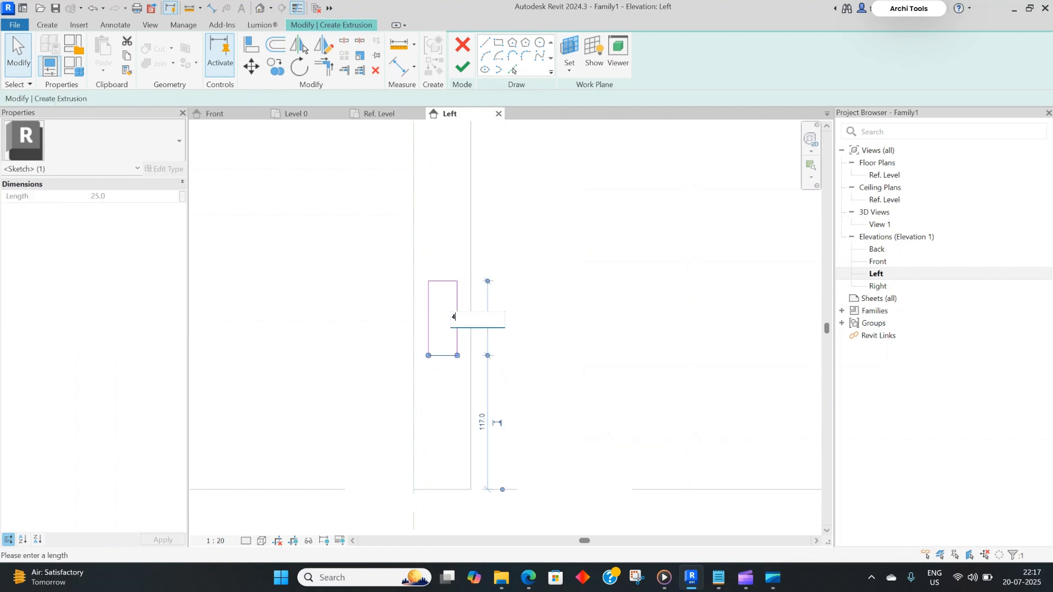
key(Return)
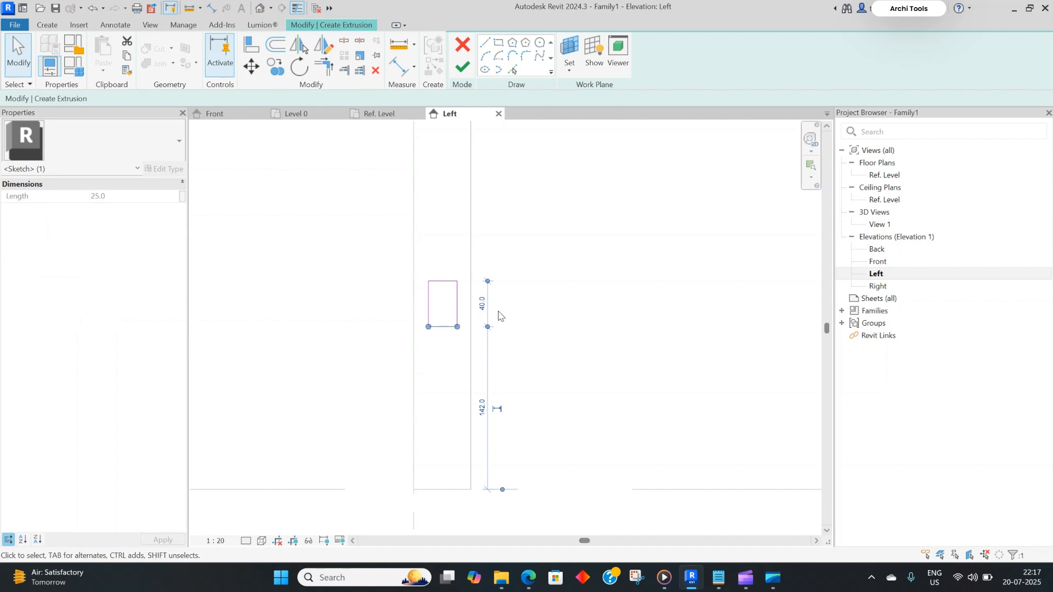
key(Escape)
Set the sketched rectangle's width to 20 mm by repositioning its right edge.
click(445, 282)
click(458, 299)
click(444, 247)
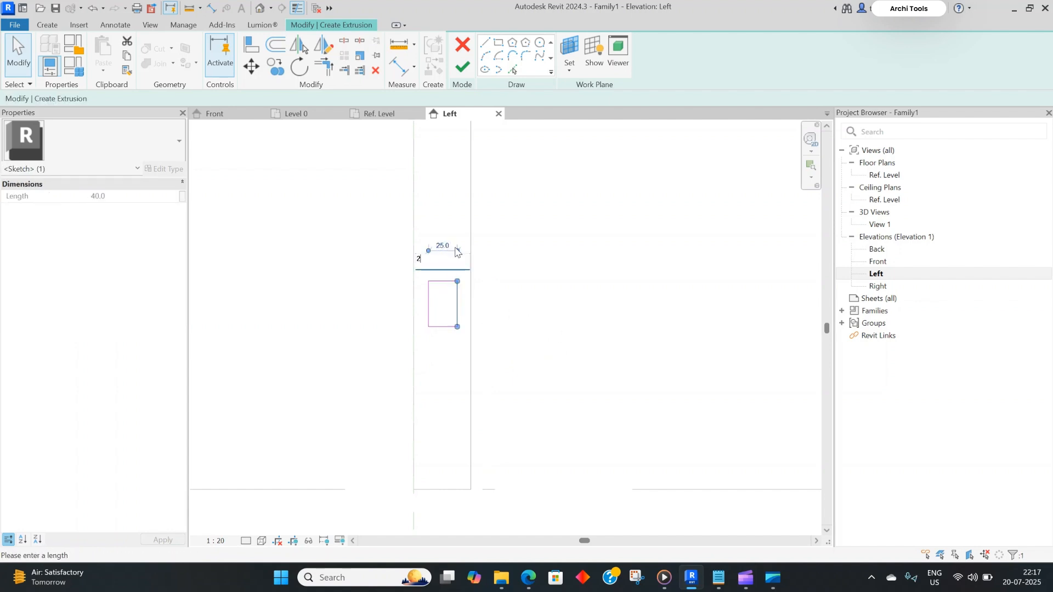
key(Return)
click(480, 300)
click(452, 297)
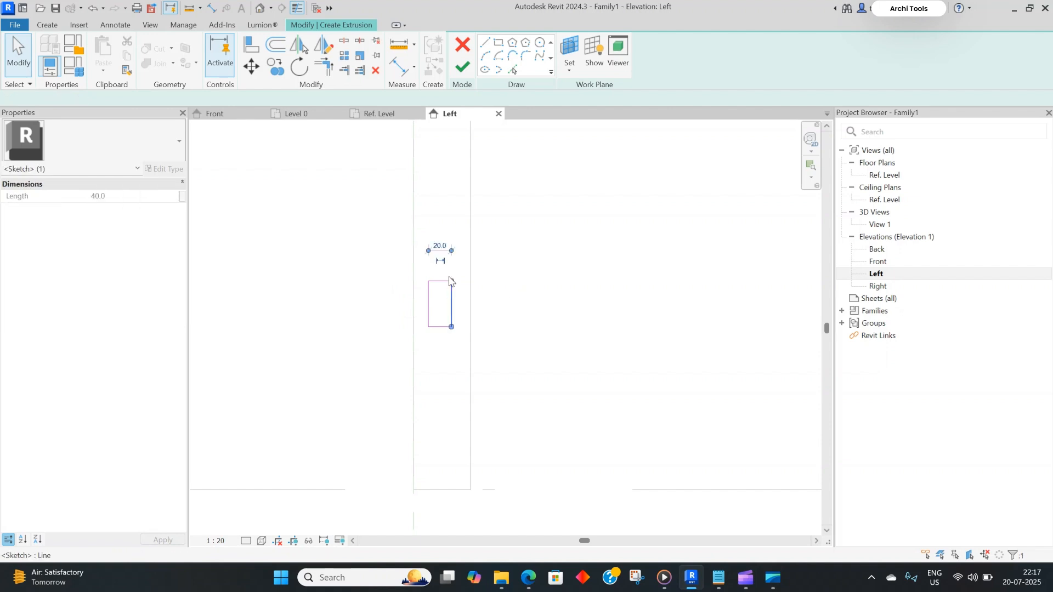
key(Escape)
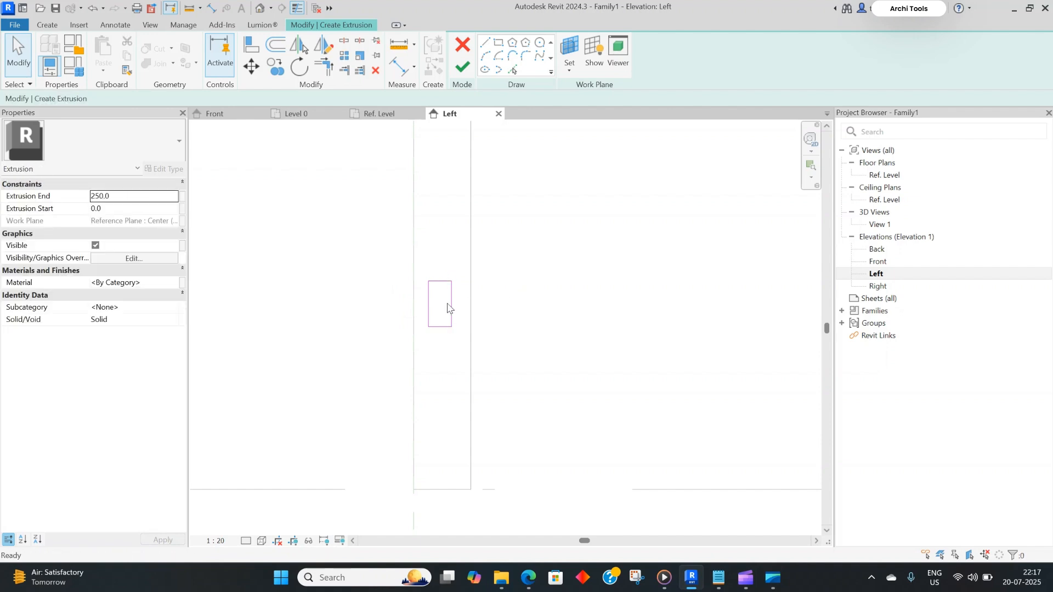
Make the rectangle's width dimension permanent and place its text clear above the dimension line.
key(d)
key(i)
key(Escape)
click(450, 300)
click(441, 263)
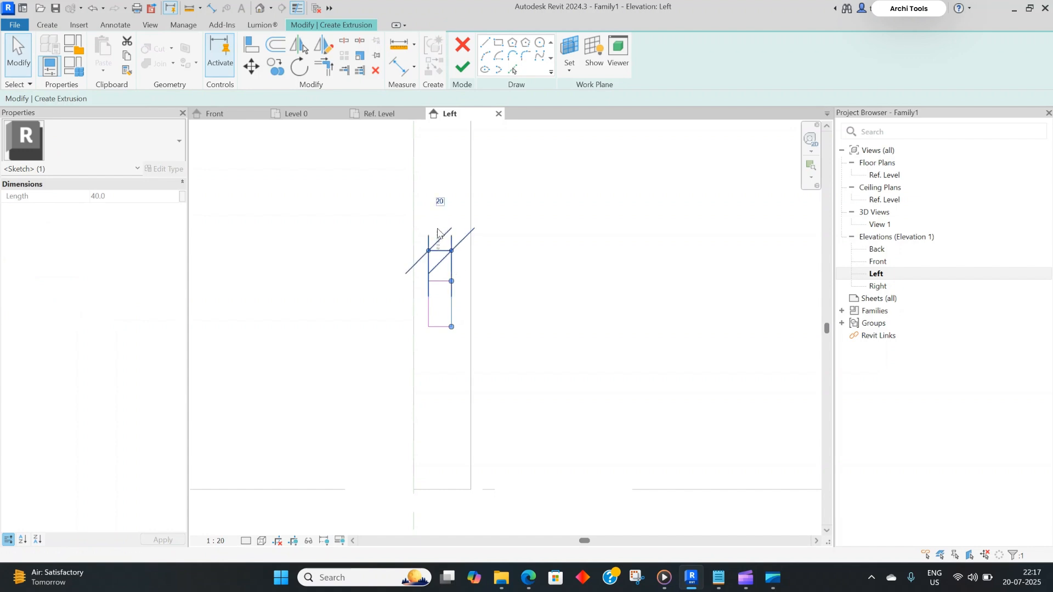
scroll(438, 252, up, 2)
click(438, 251)
drag(440, 253, 442, 209)
scroll(456, 340, down, 5)
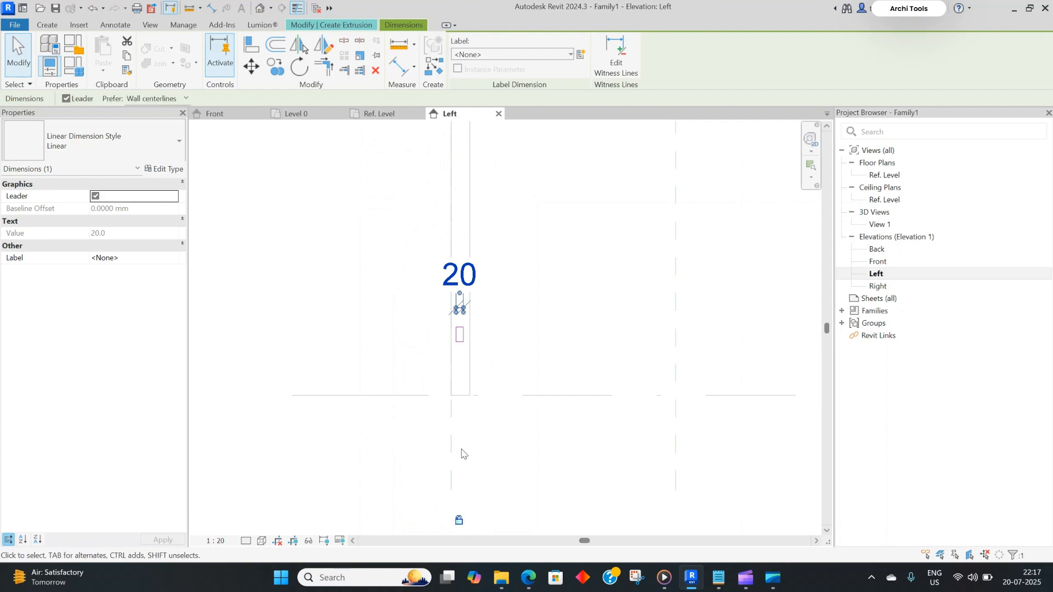
scroll(460, 346, up, 3)
key(Escape)
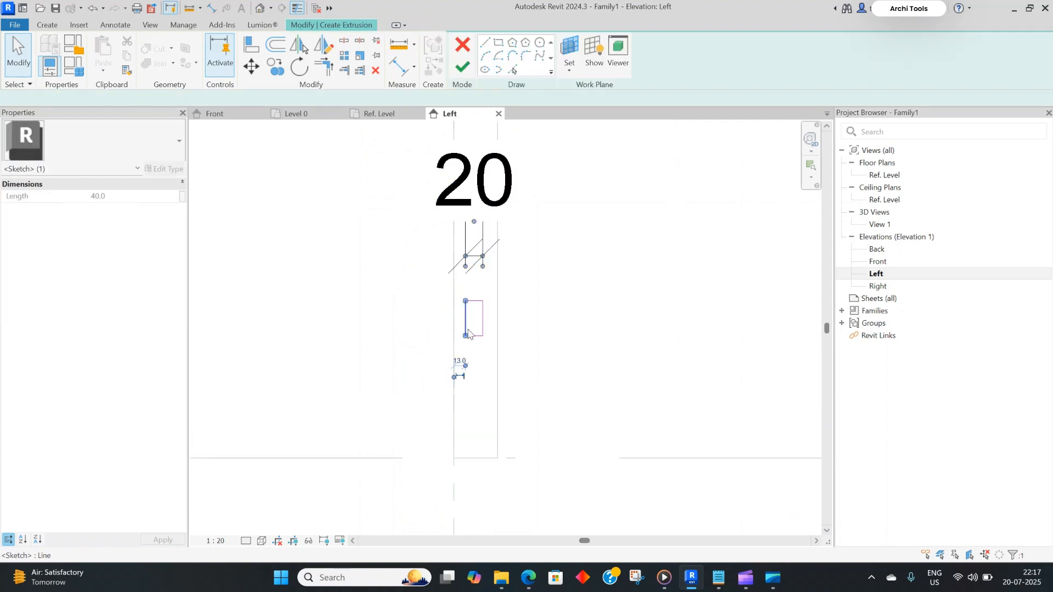
Add a permanent dimension for the rectangle's height on the outer left side of the post.
click(475, 335)
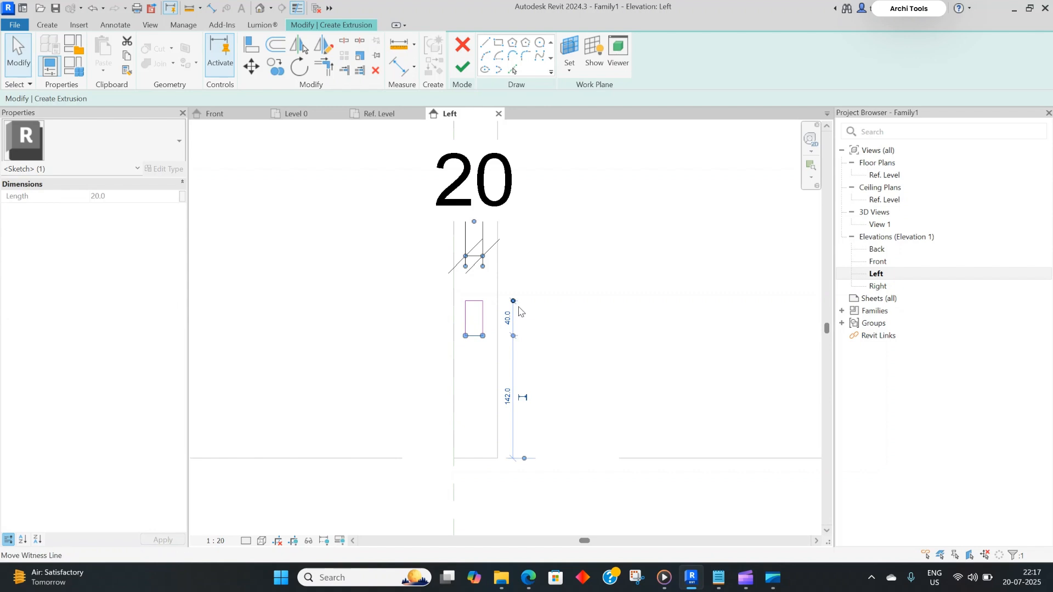
scroll(518, 315, up, 2)
scroll(471, 334, down, 3)
key(Escape)
scroll(471, 349, up, 3)
key(d)
key(i)
scroll(417, 335, down, 2)
scroll(415, 336, down, 1)
click(372, 342)
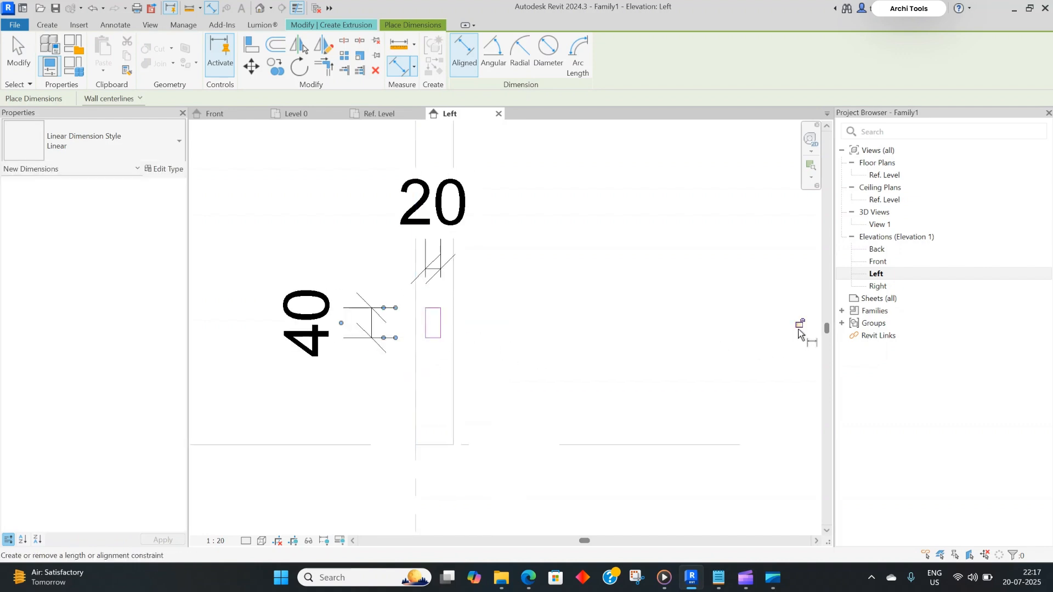
key(Escape)
key(Escape)
Move the whole rectangle down so the midpoint of its bottom edge sits at the middle of the post's base on Ref. Level.
scroll(423, 327, up, 2)
click(429, 320)
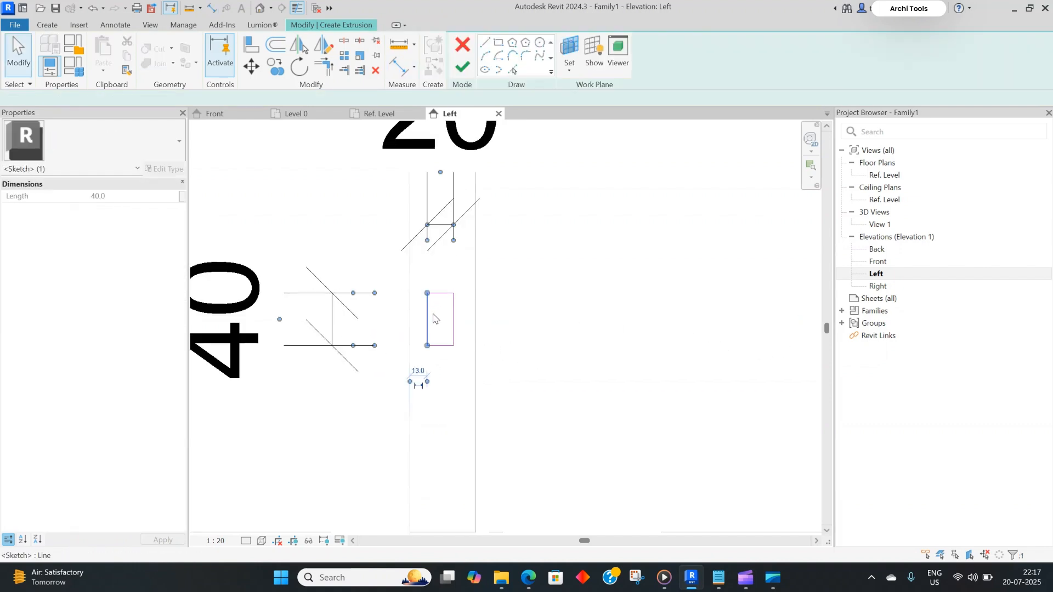
click(446, 333)
scroll(446, 335, down, 4)
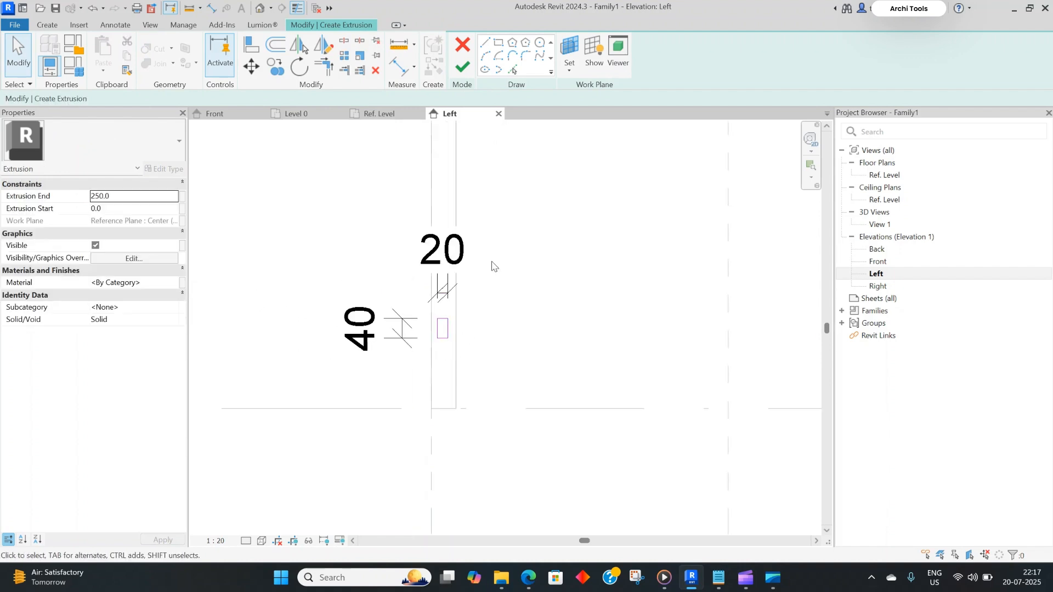
scroll(451, 352, up, 3)
drag(418, 274, 479, 369)
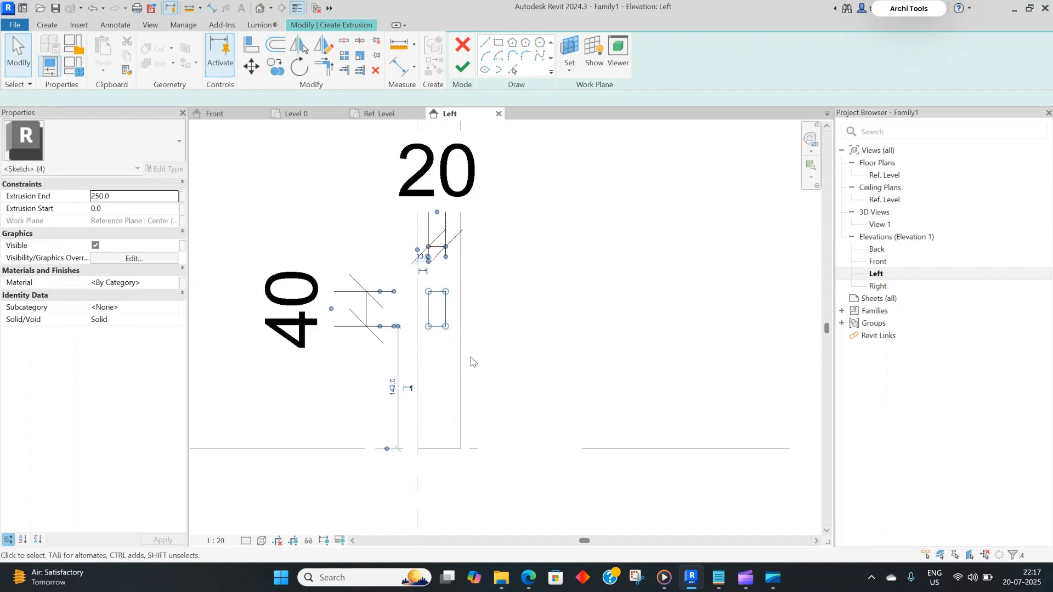
key(v)
click(438, 328)
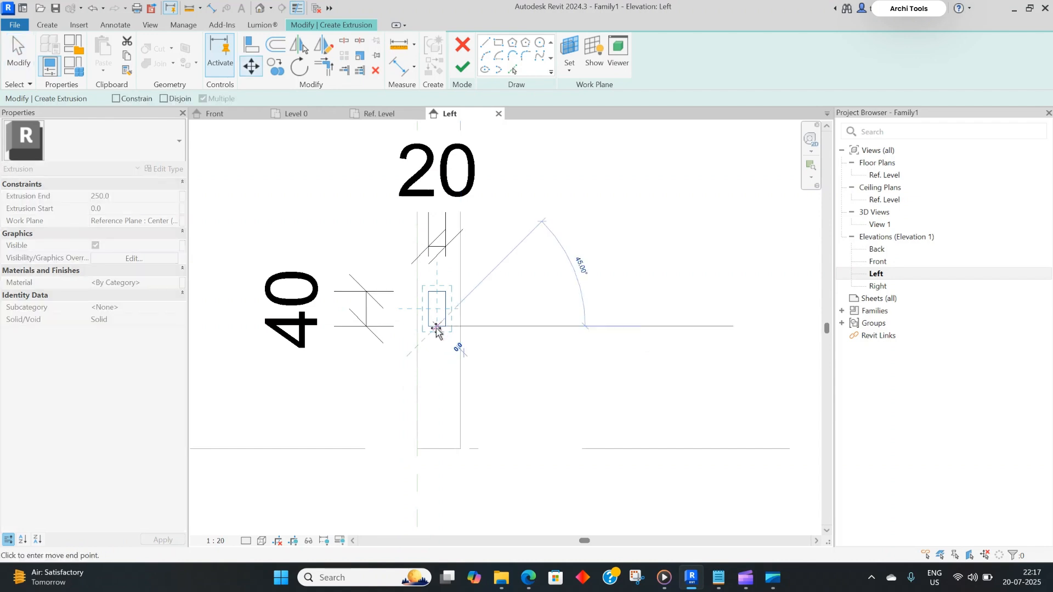
scroll(441, 452, up, 2)
scroll(446, 451, up, 3)
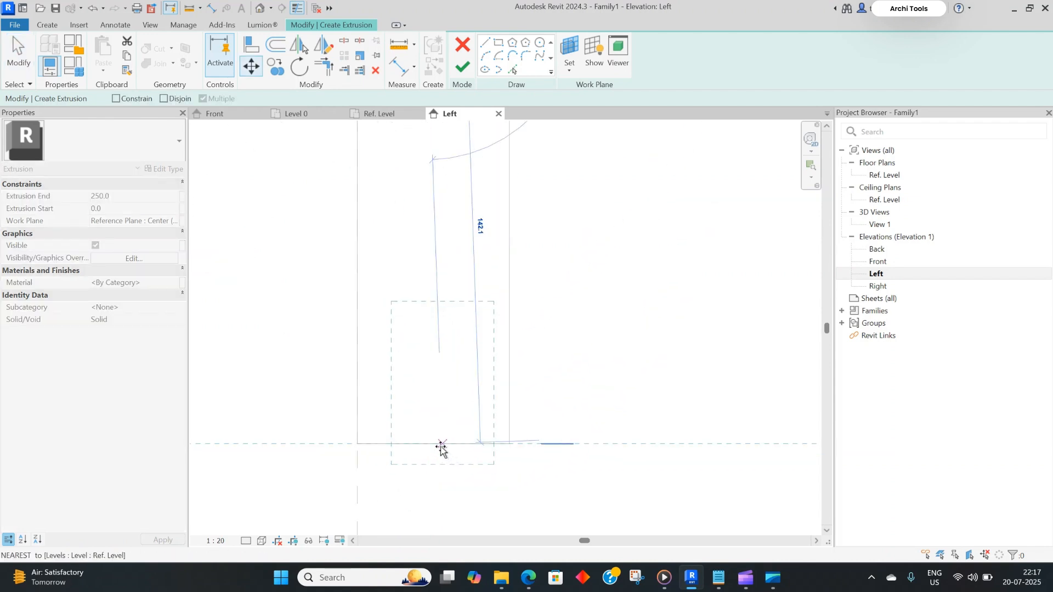
scroll(439, 450, down, 3)
click(437, 440)
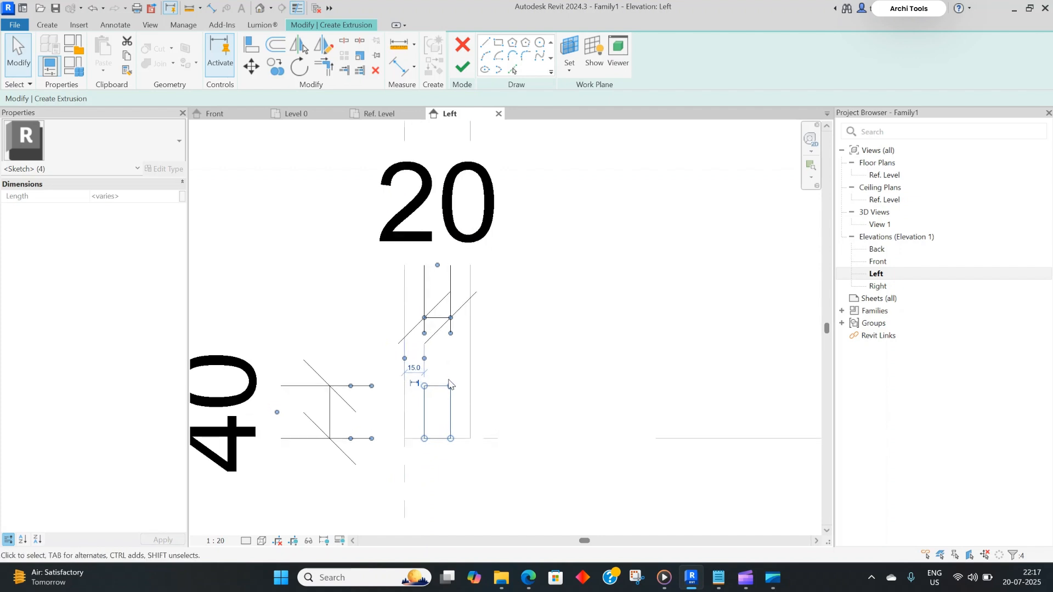
Move the rectangle 150 mm up from Ref. Level and finish the extrusion sketch.
key(m)
key(v)
click(510, 386)
text(150)
key(Return)
scroll(511, 266, down, 3)
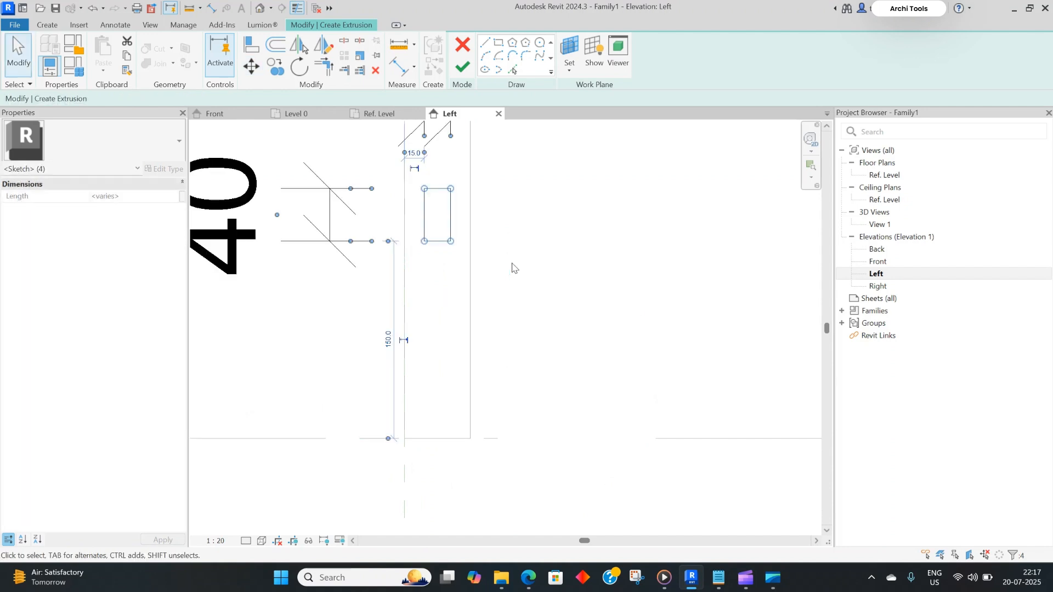
click(462, 66)
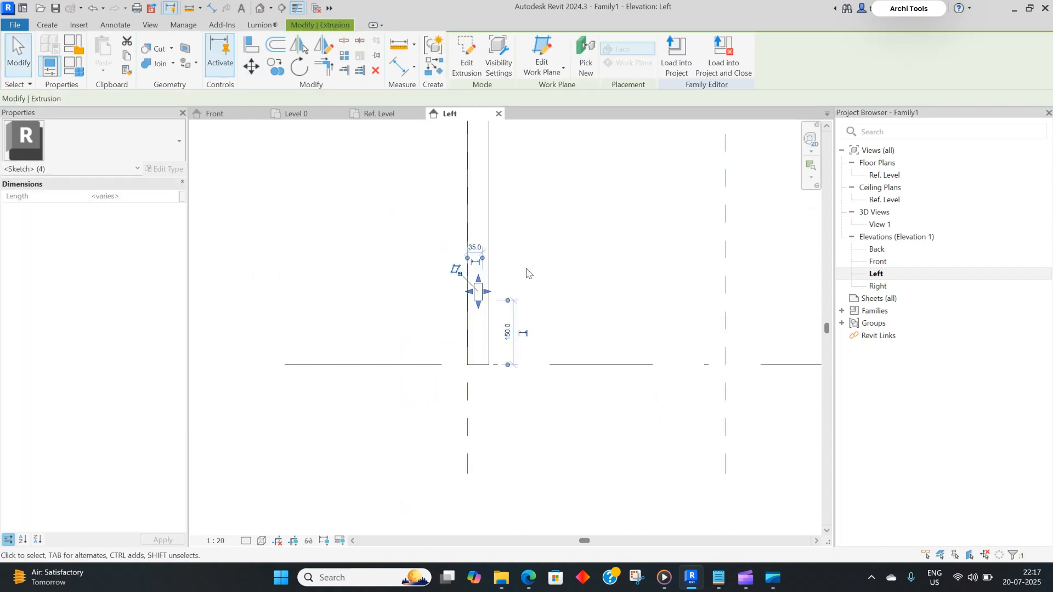
In the Front elevation, stretch both ends of the new rung to the inner faces of the left and right posts.
double_click(878, 262)
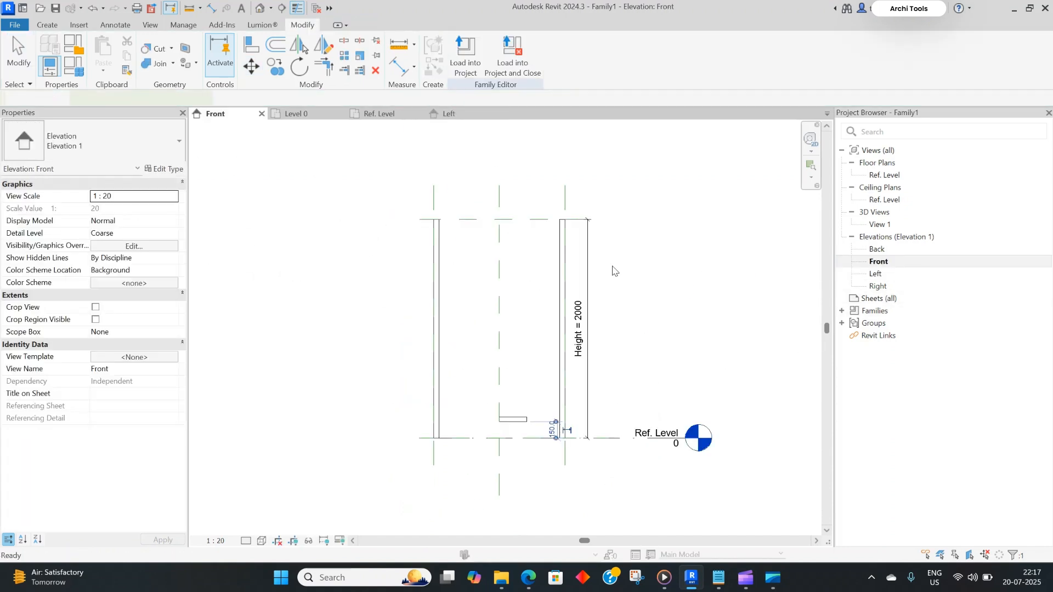
drag(505, 396, 367, 396)
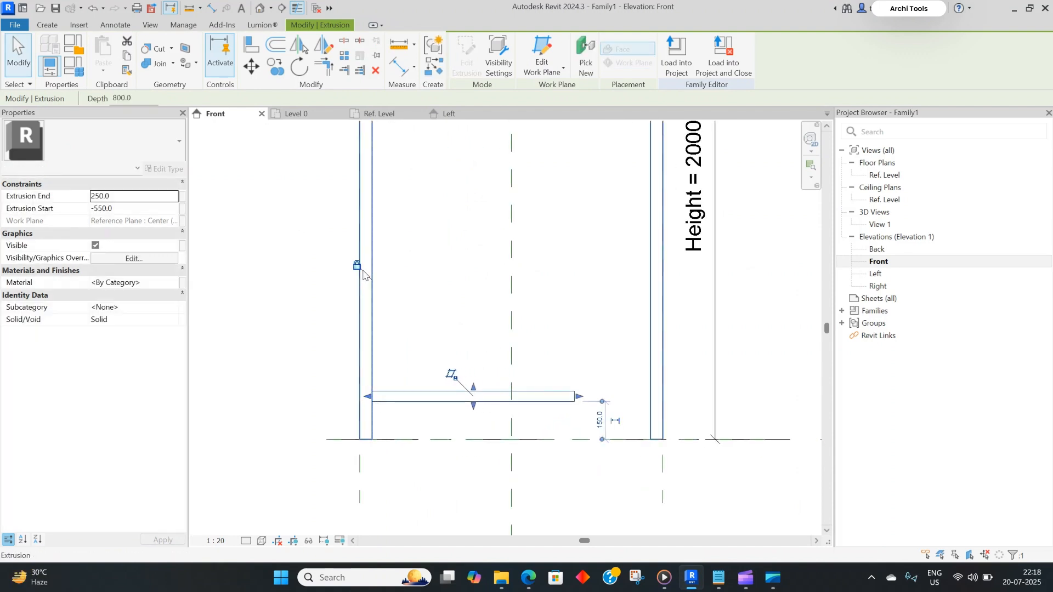
drag(580, 396, 652, 396)
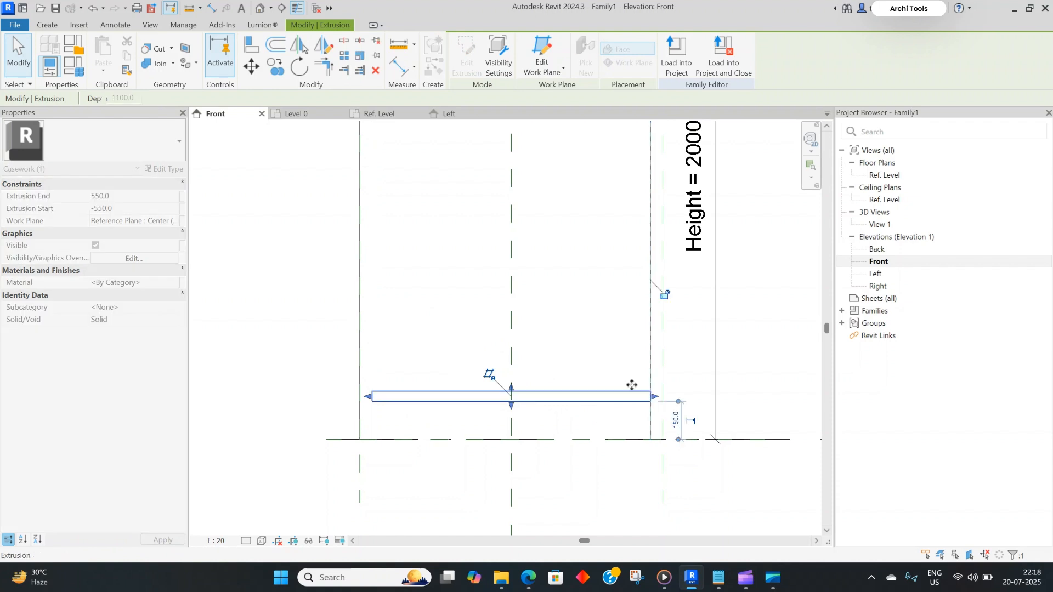
click(563, 346)
Draw a horizontal reference plane along the rung's bottom edge, extending past both posts.
scroll(518, 368, down, 5)
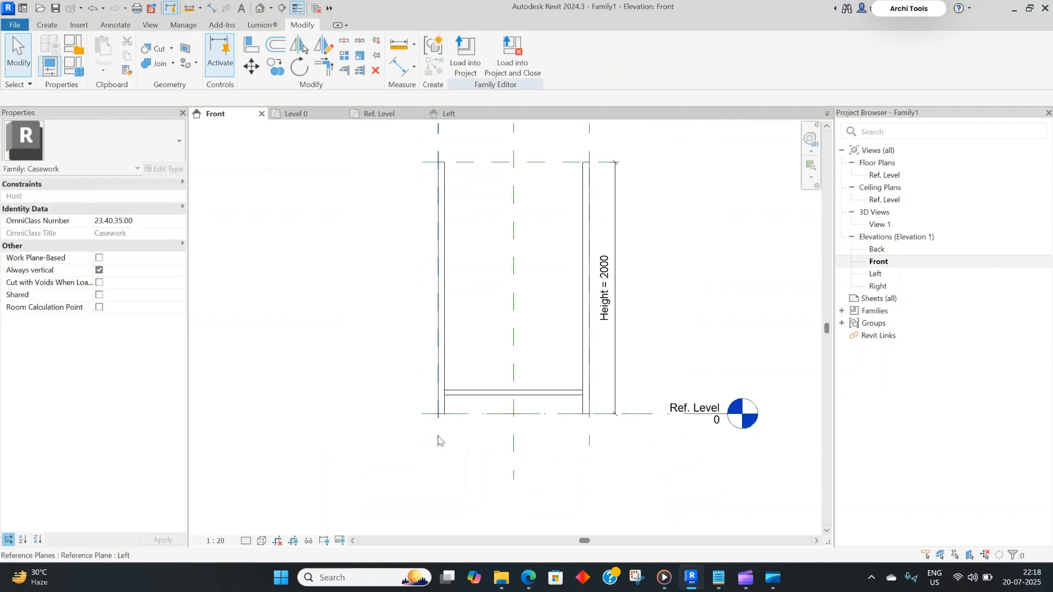
key(r)
key(p)
scroll(419, 383, up, 4)
click(383, 402)
click(798, 402)
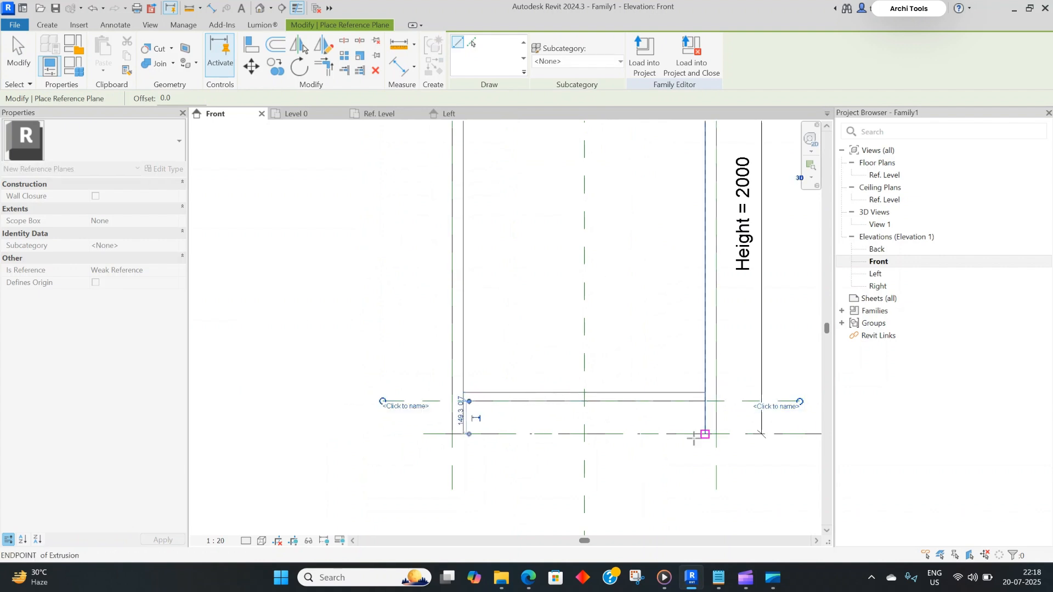
Draw a second horizontal reference plane across both posts, a short distance below their tops.
scroll(557, 443, down, 5)
scroll(479, 240, up, 4)
click(486, 244)
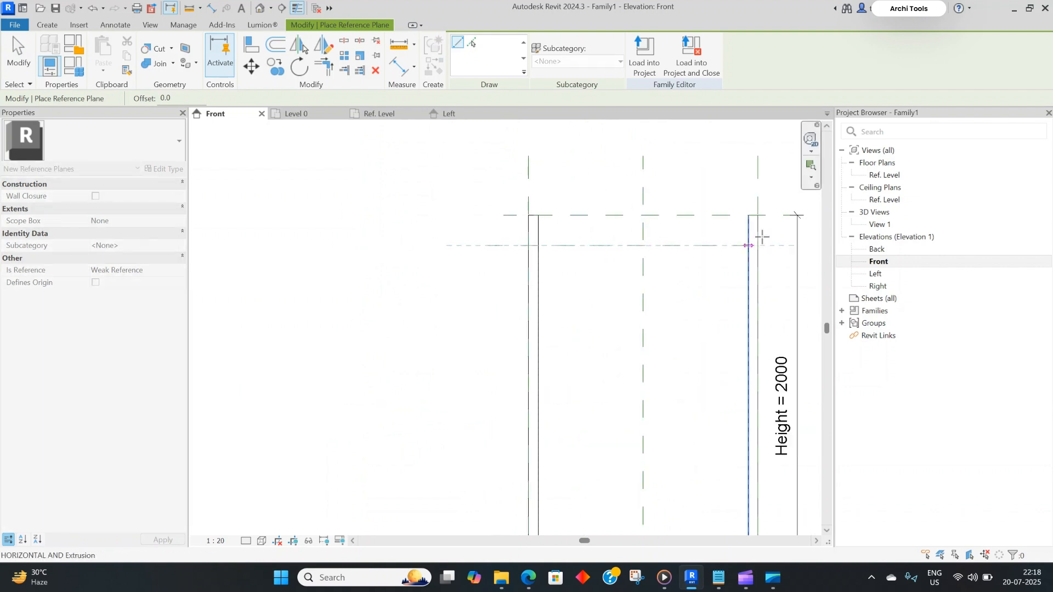
click(818, 246)
scroll(439, 263, down, 4)
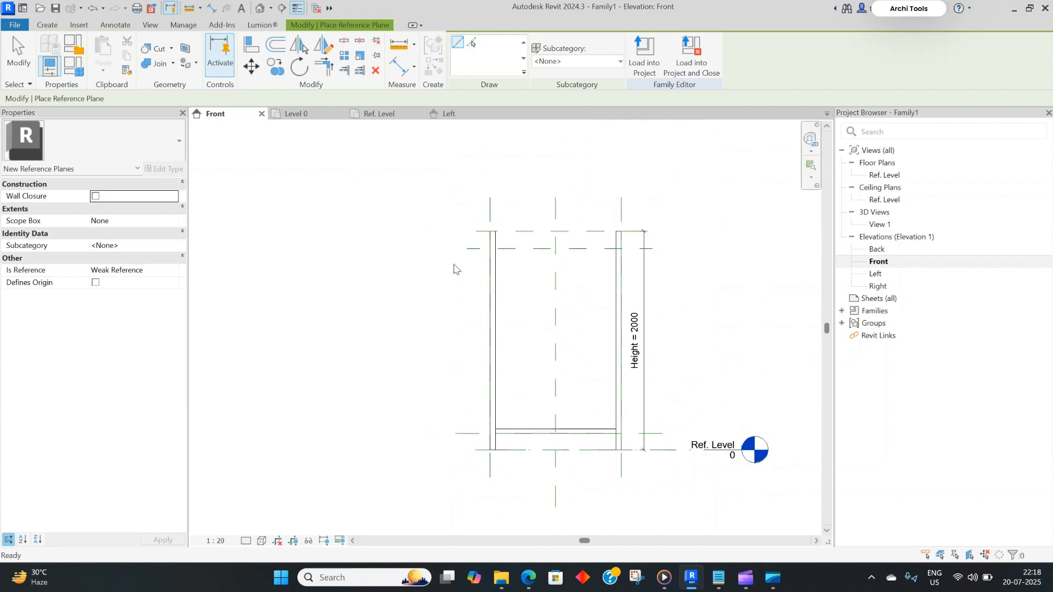
Dimension the distance between the ladder's top reference plane and the second reference plane just below it.
key(Escape)
key(Escape)
scroll(482, 270, up, 4)
scroll(481, 269, down, 2)
scroll(515, 415, up, 3)
scroll(509, 451, down, 2)
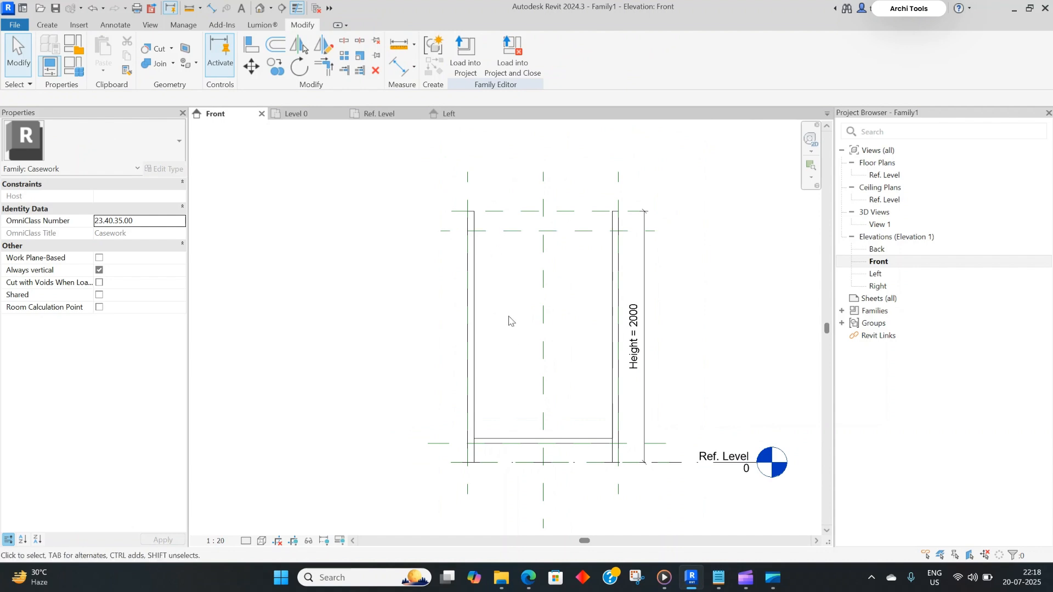
scroll(464, 236, up, 2)
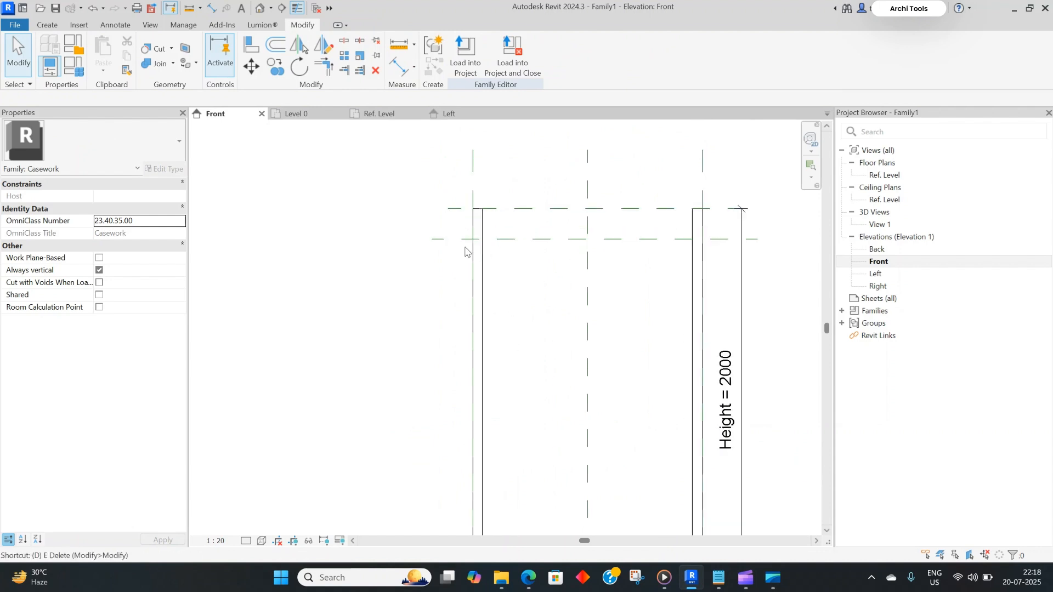
key(d)
key(i)
click(455, 204)
click(463, 253)
click(427, 307)
scroll(437, 269, down, 2)
key(Escape)
Set the upper reference plane's offset from the ladder's top plane to 150 mm and lock that dimension.
scroll(437, 268, up, 1)
click(416, 264)
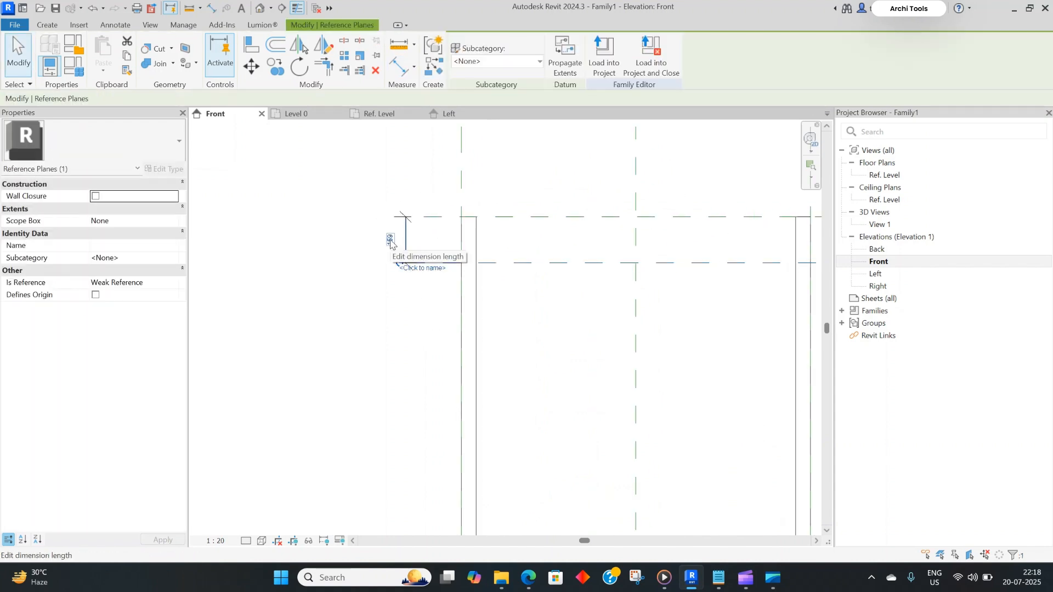
scroll(390, 242, down, 2)
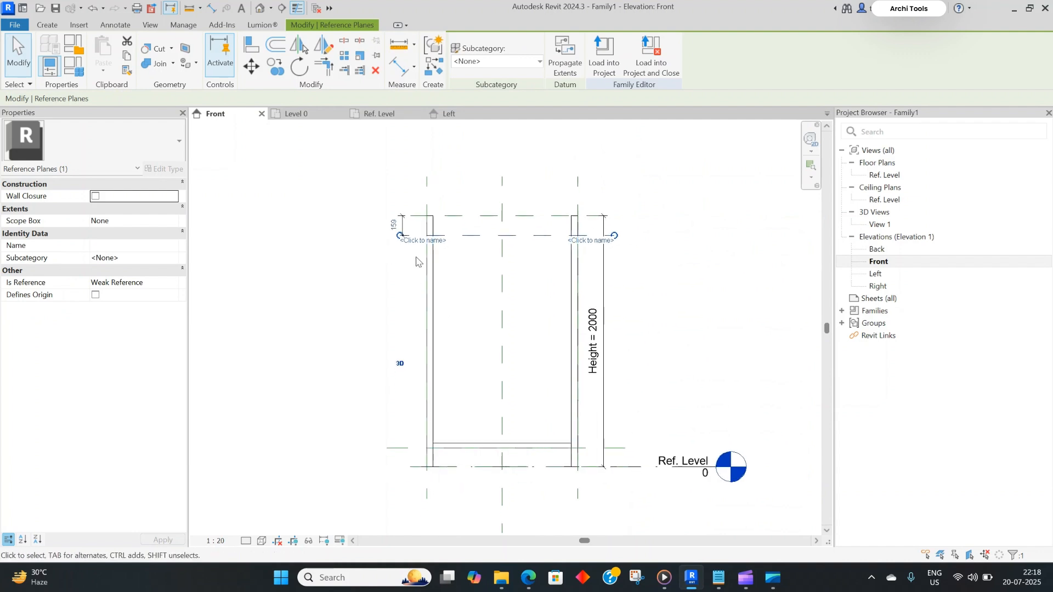
scroll(412, 236, up, 2)
click(386, 214)
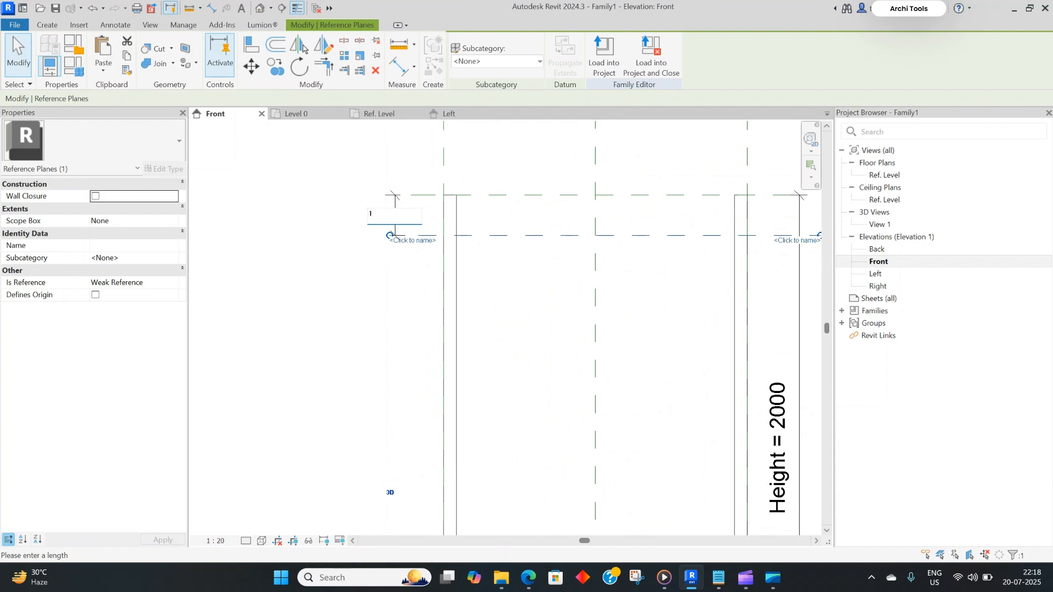
text(150)
key(Return)
key(Escape)
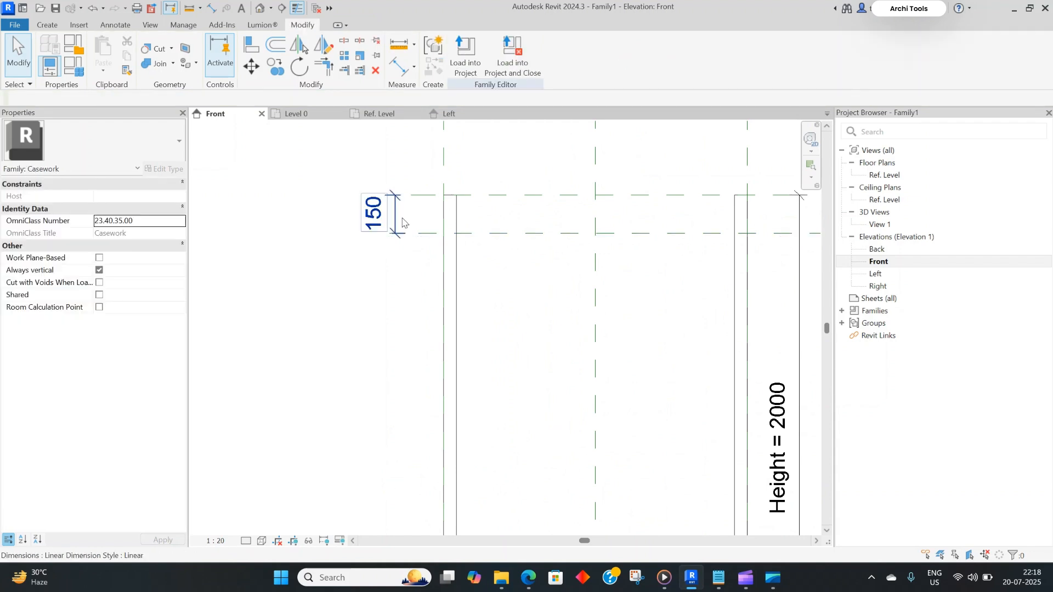
click(391, 225)
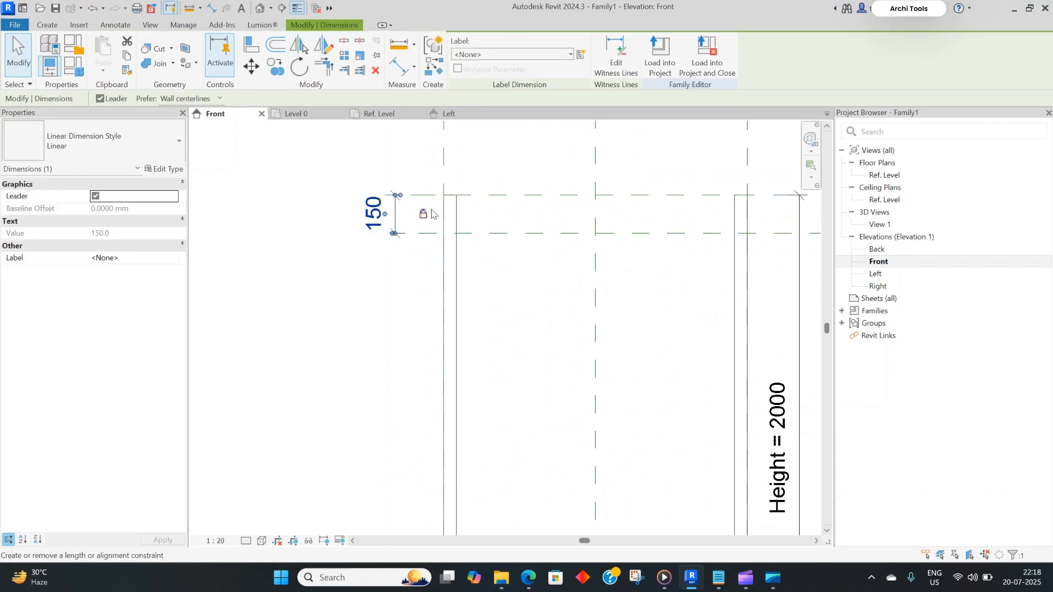
click(425, 216)
Dimension the distance between the reference plane under the bottom rung and Ref. Level.
scroll(433, 193, down, 4)
scroll(478, 382, up, 3)
key(Escape)
click(374, 328)
key(Escape)
key(d)
key(i)
click(373, 329)
click(392, 358)
click(347, 357)
key(Escape)
Set the lower reference plane's height above Ref. Level to 150 mm and lock that dimension.
click(373, 330)
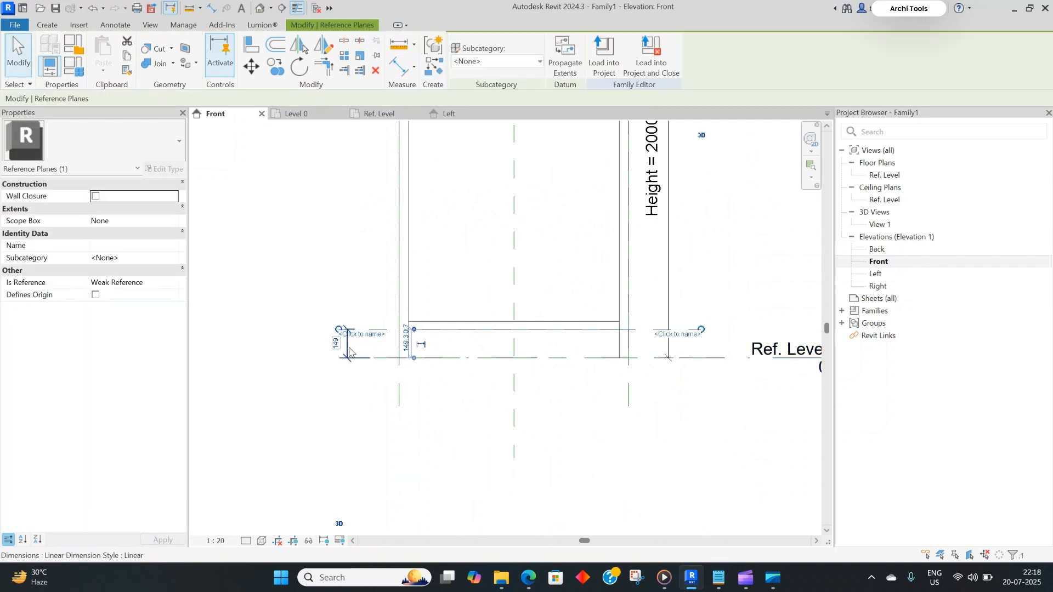
click(335, 343)
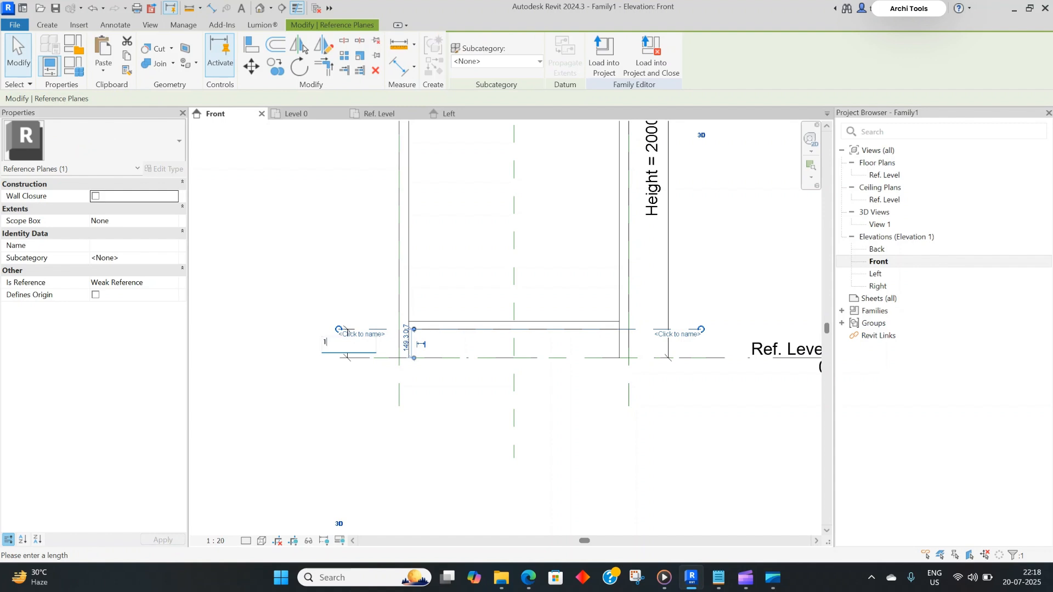
key(Return)
key(Escape)
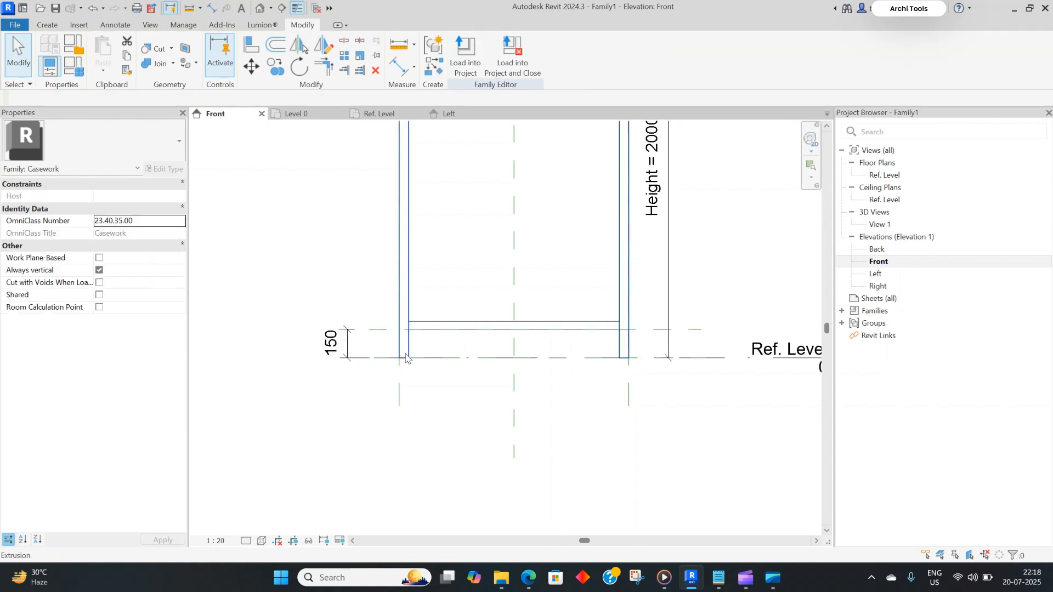
scroll(373, 337, up, 2)
click(342, 344)
click(372, 343)
Align the bottom rung's lower edge to the lower reference plane and lock the alignment.
click(459, 341)
key(a)
key(l)
click(458, 325)
click(453, 333)
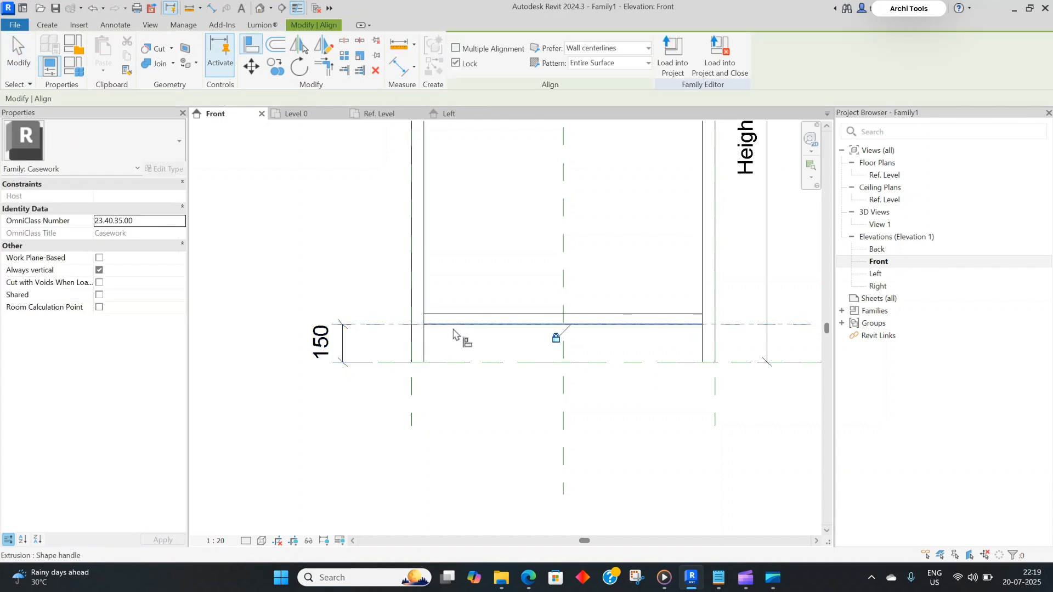
click(558, 340)
scroll(600, 338, down, 1)
middle_drag(614, 335, 589, 338)
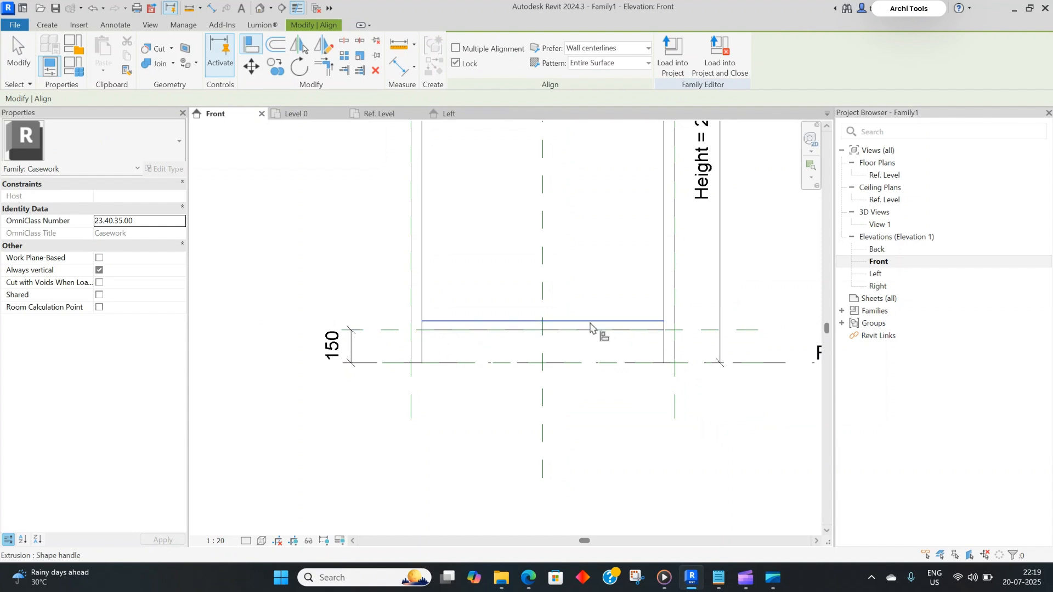
Array the bottom rung linearly as 10 grouped, associated, constrained items, with the last one at the upper reference plane.
scroll(589, 326, up, 3)
key(Escape)
click(521, 324)
scroll(414, 325, down, 2)
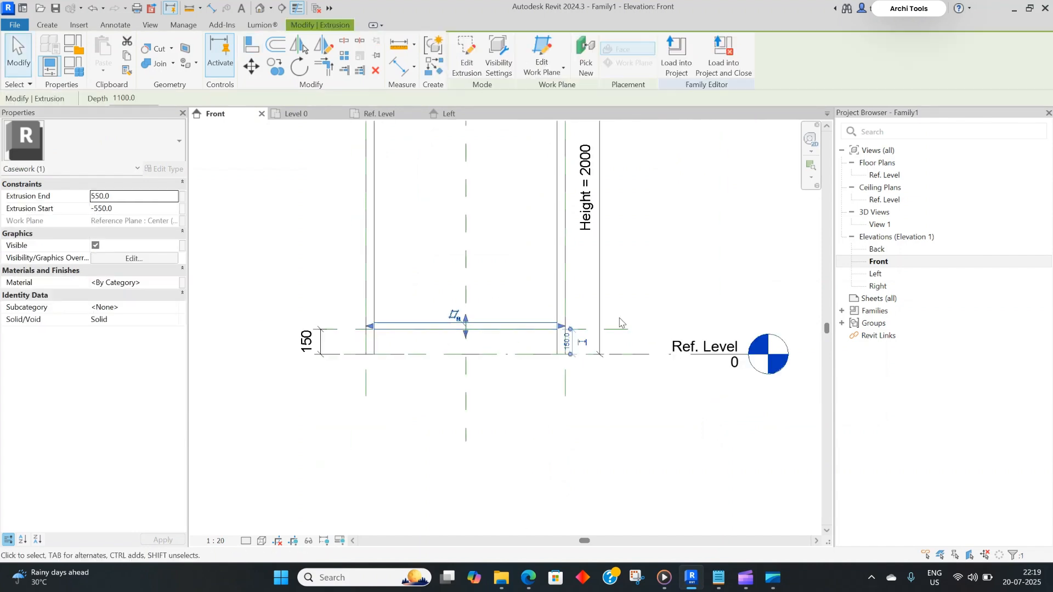
middle_drag(535, 313, 586, 388)
scroll(586, 388, down, 1)
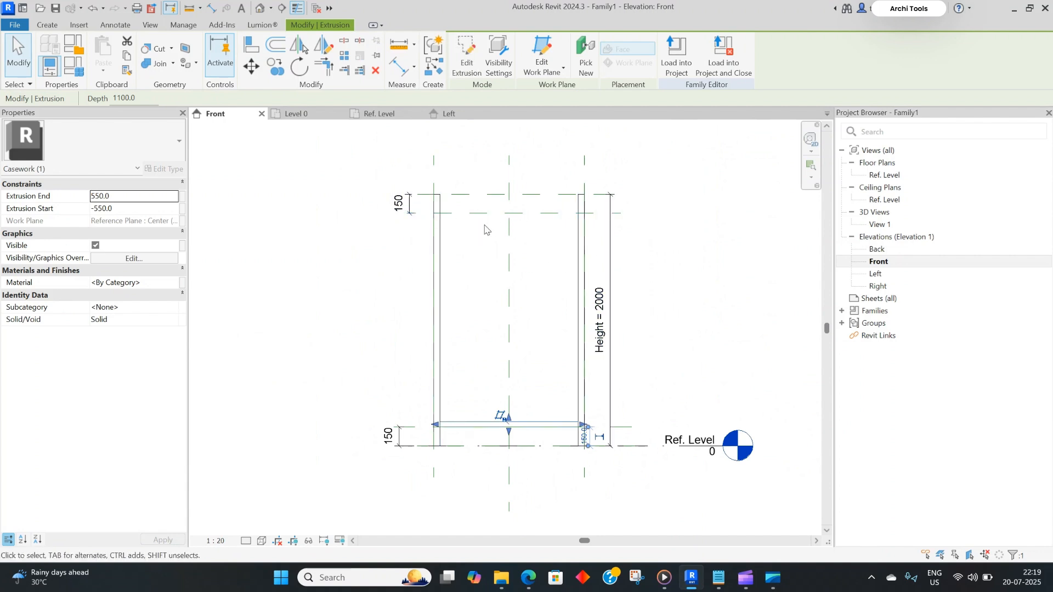
scroll(461, 214, up, 2)
scroll(465, 208, down, 3)
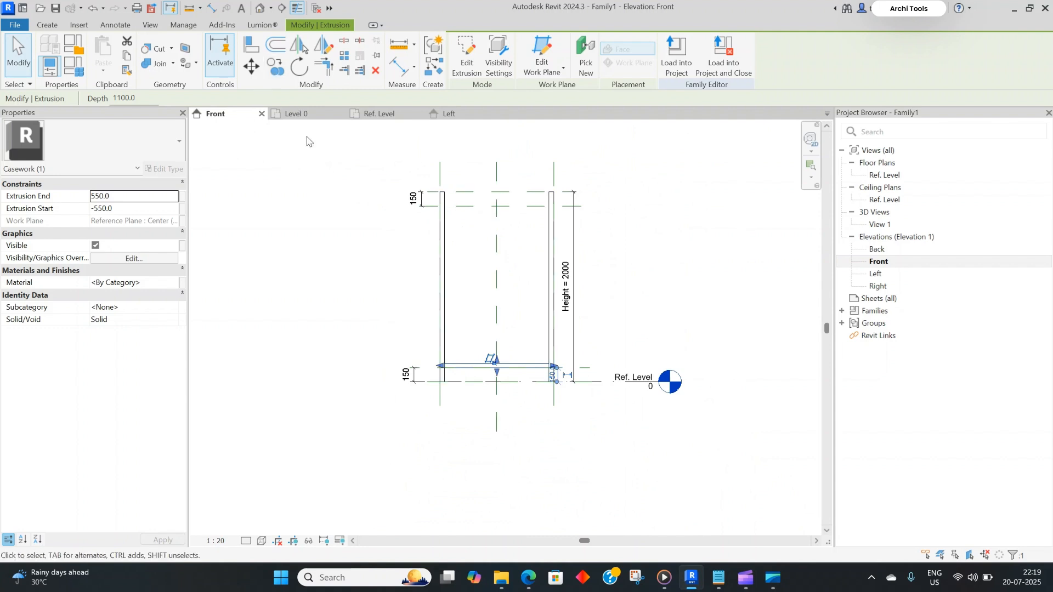
key(r)
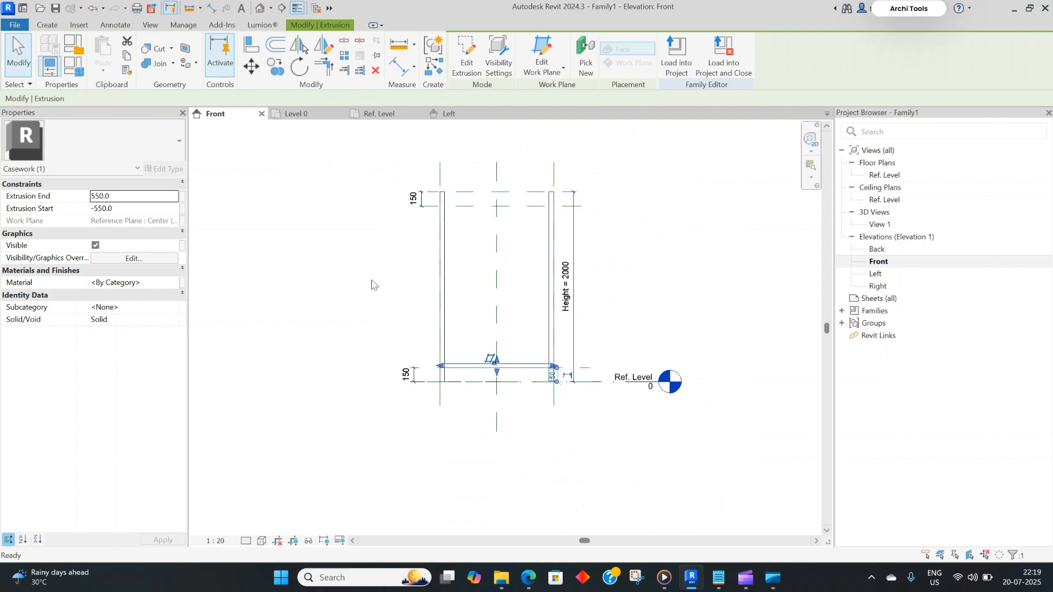
scroll(450, 371, up, 2)
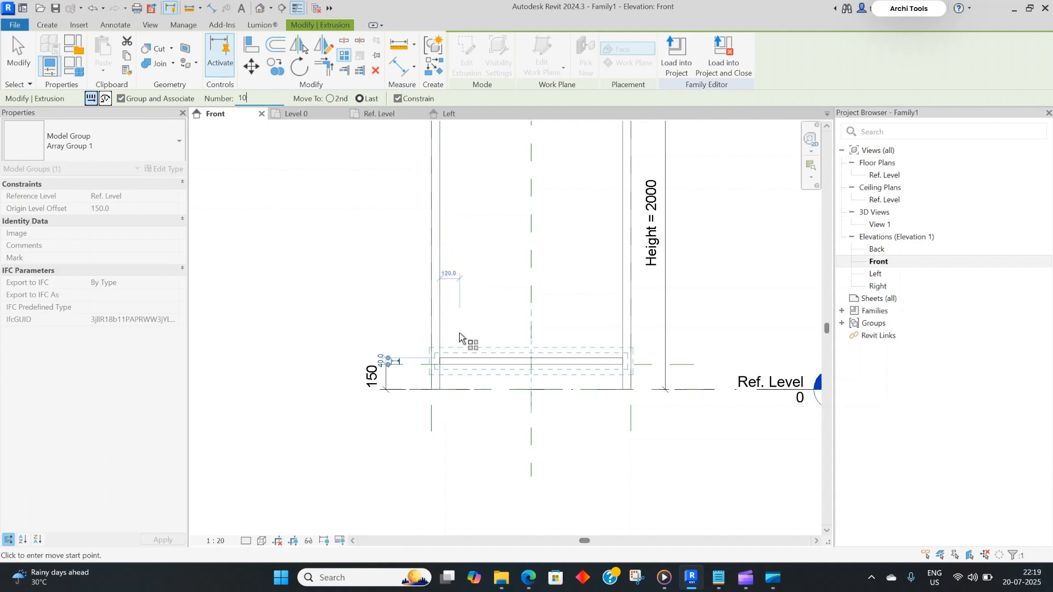
click(439, 359)
scroll(437, 379, down, 3)
scroll(436, 235, up, 6)
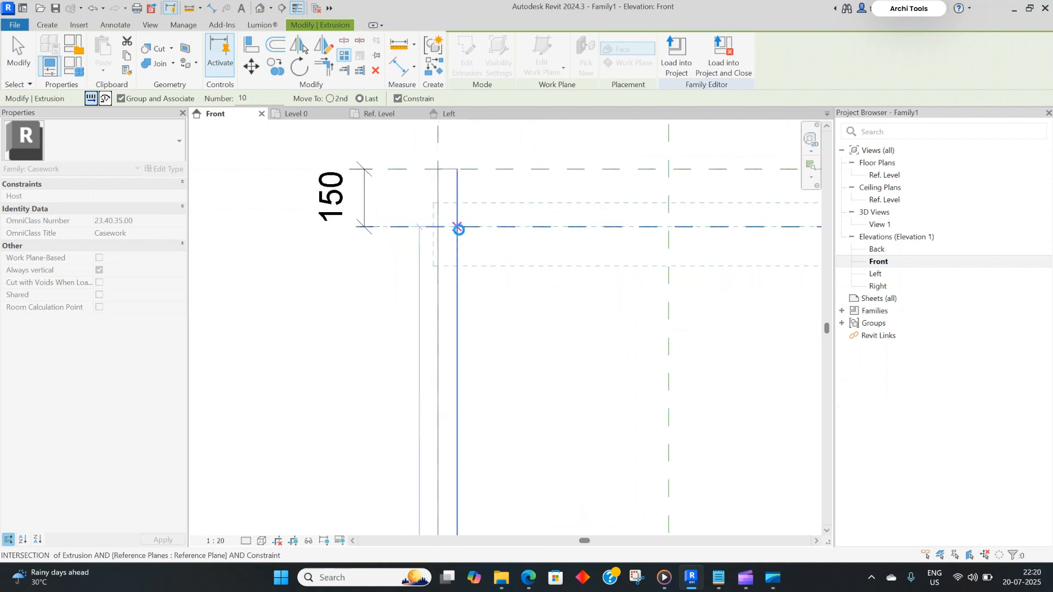
click(459, 228)
scroll(496, 329, down, 5)
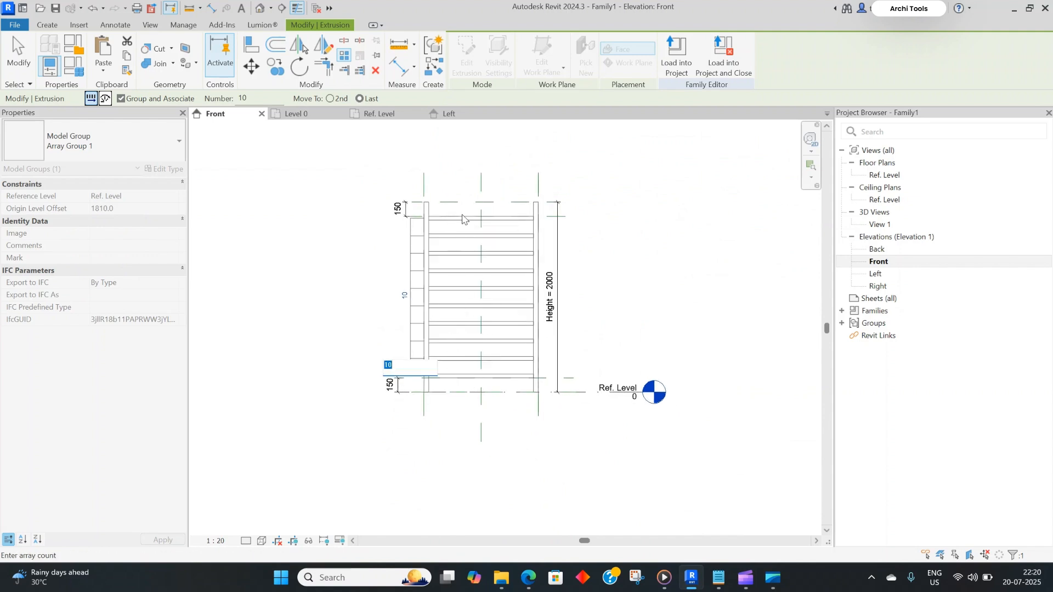
key(Return)
scroll(426, 344, up, 3)
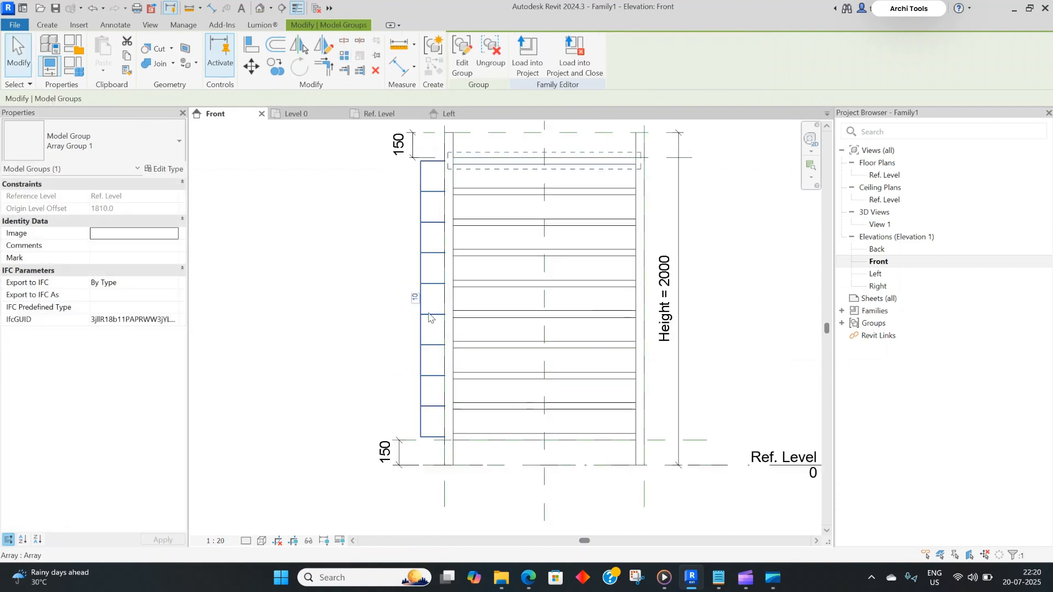
Label the rung array with a new type family parameter named Count.
click(526, 192)
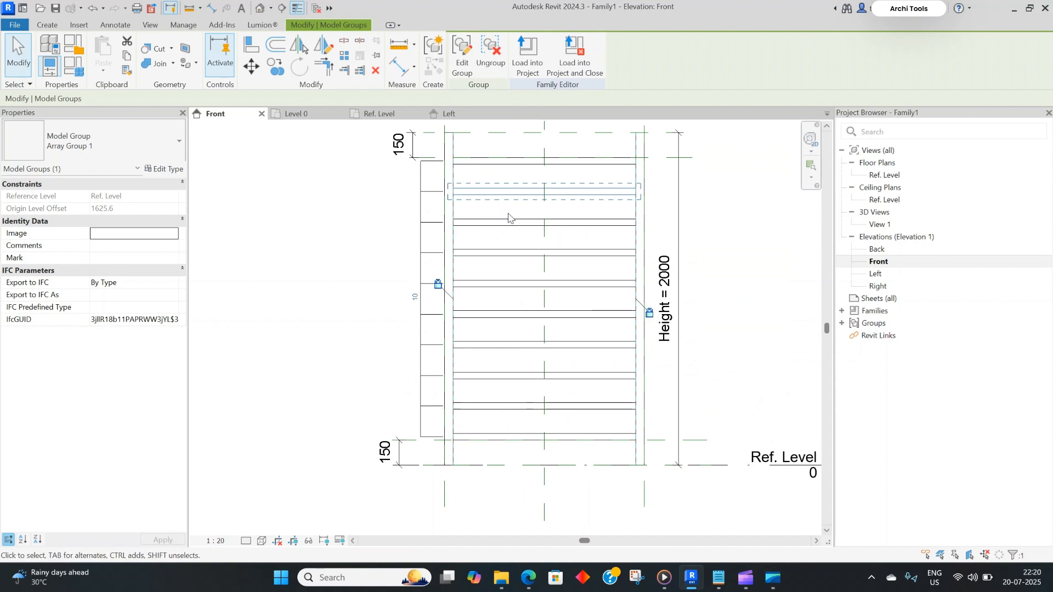
click(509, 253)
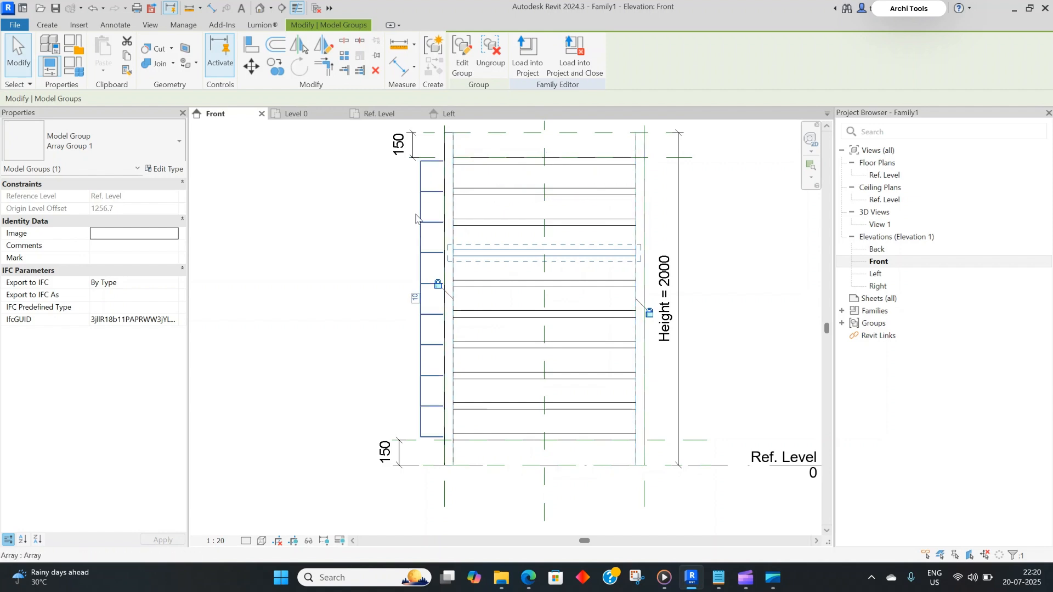
click(422, 389)
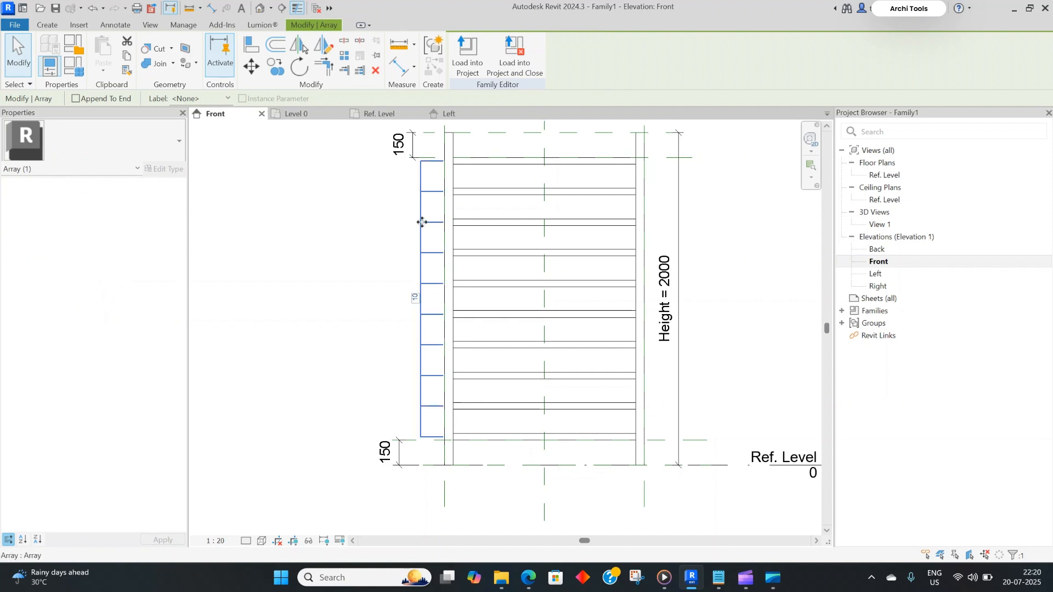
click(203, 99)
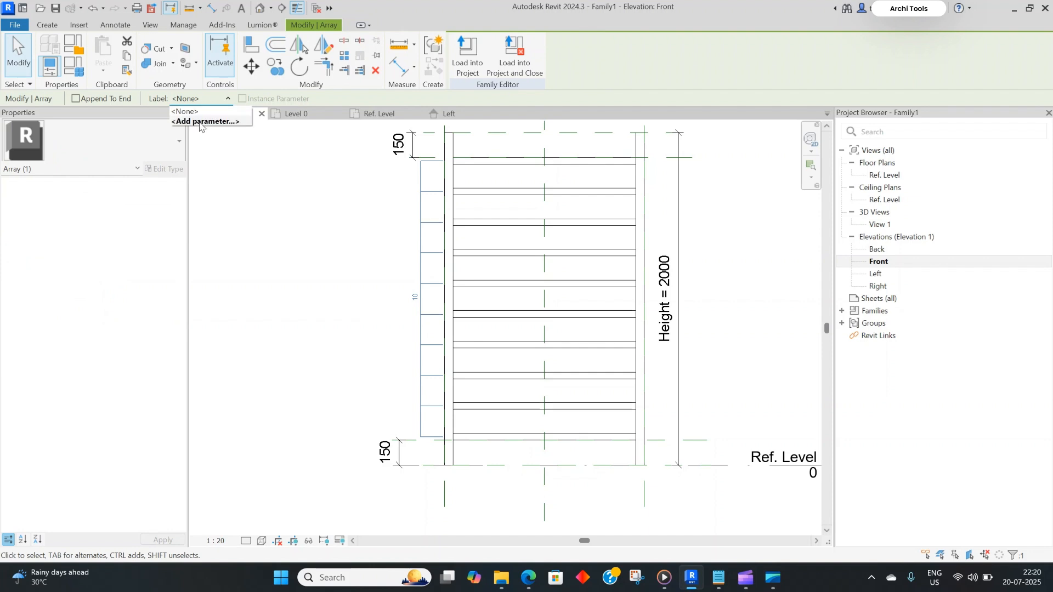
click(200, 122)
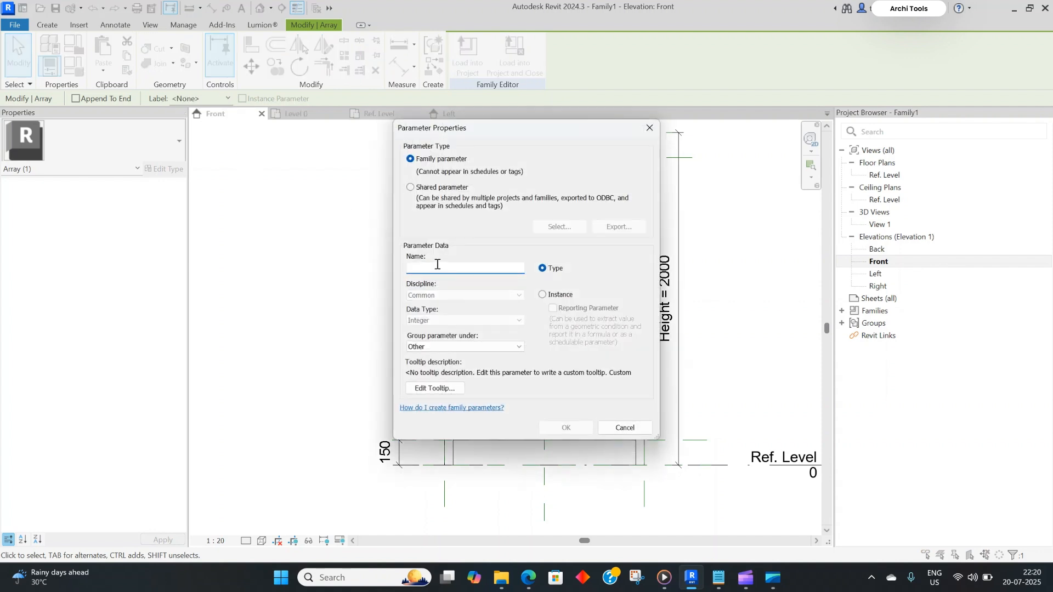
text(Count)
click(566, 428)
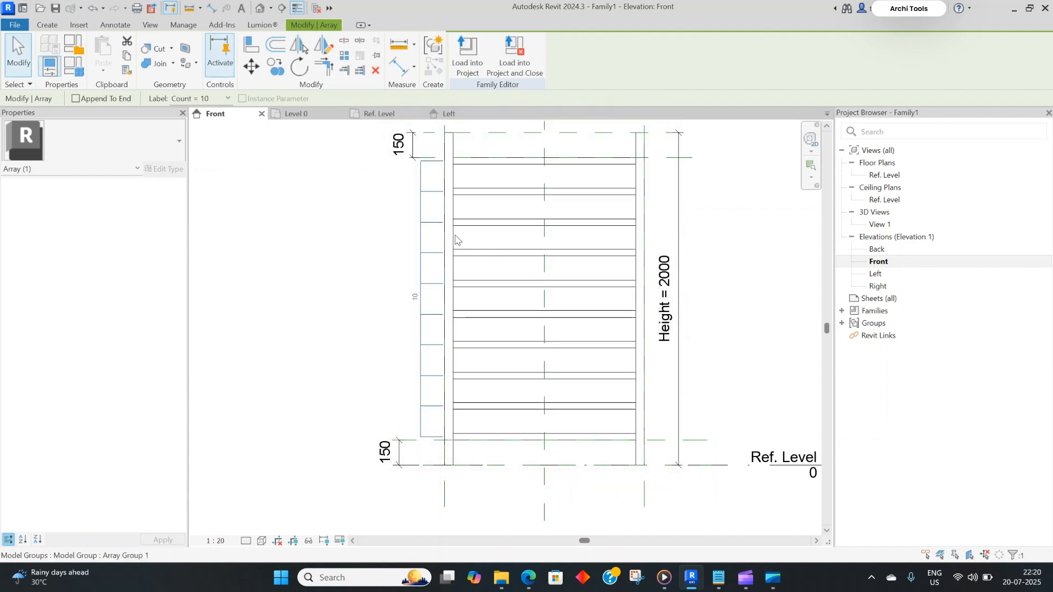
click(422, 252)
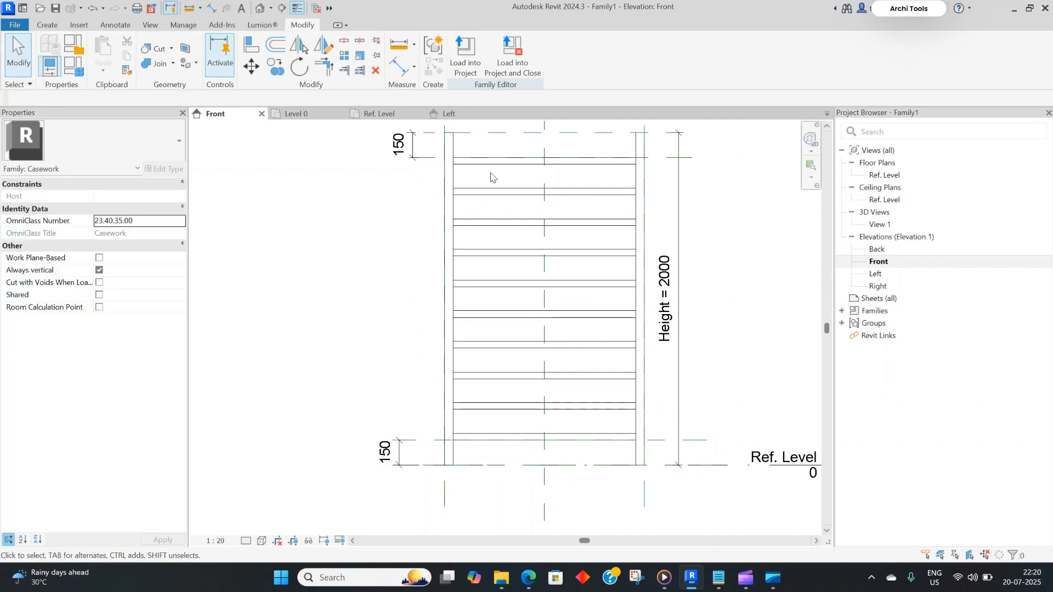
Set the ladder's Height dimension to 3000 mm.
scroll(437, 286, down, 1)
scroll(437, 287, down, 2)
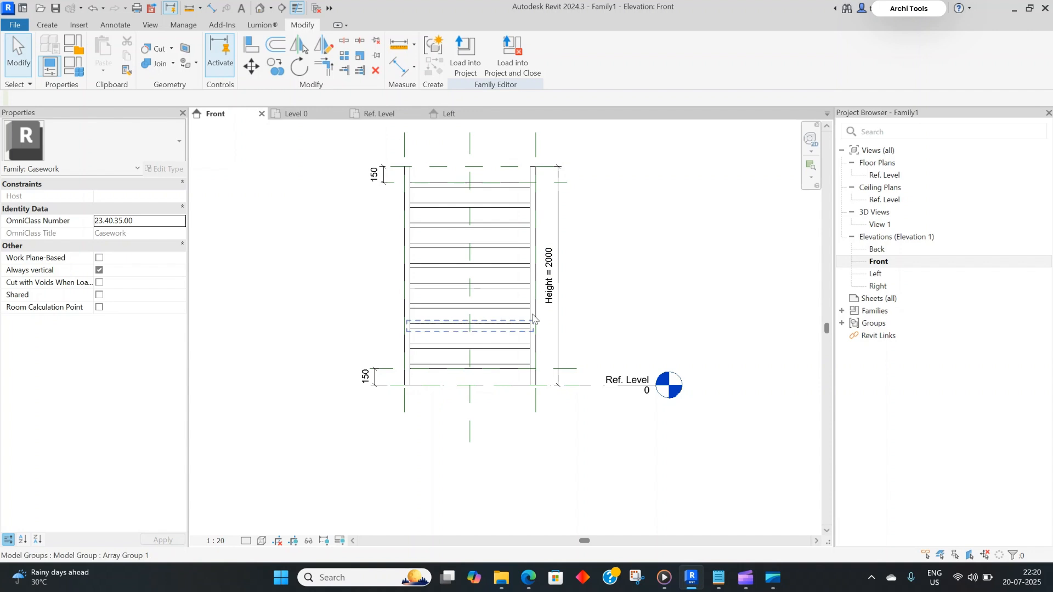
double_click(554, 266)
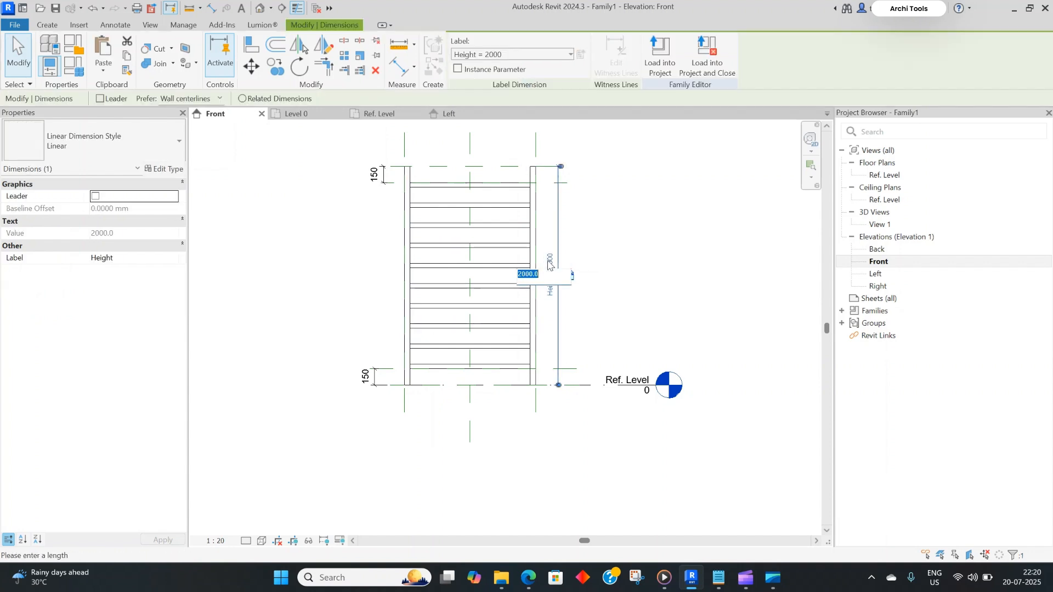
text(3000)
key(Return)
scroll(565, 239, down, 2)
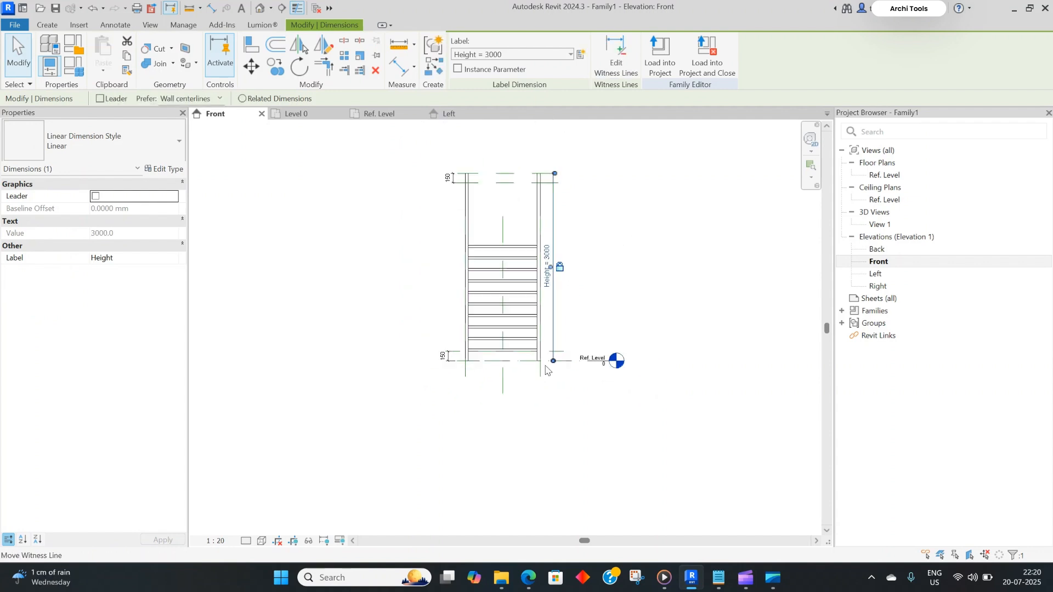
Align the top rung's upper edge to the upper reference plane with Lock enabled.
scroll(524, 255, up, 1)
key(a)
key(l)
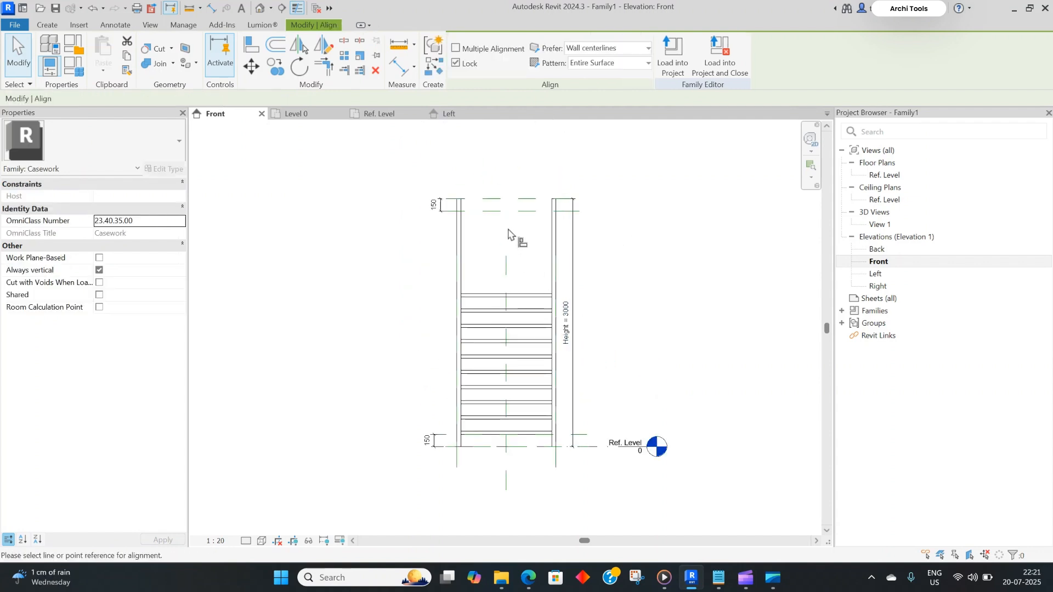
click(524, 213)
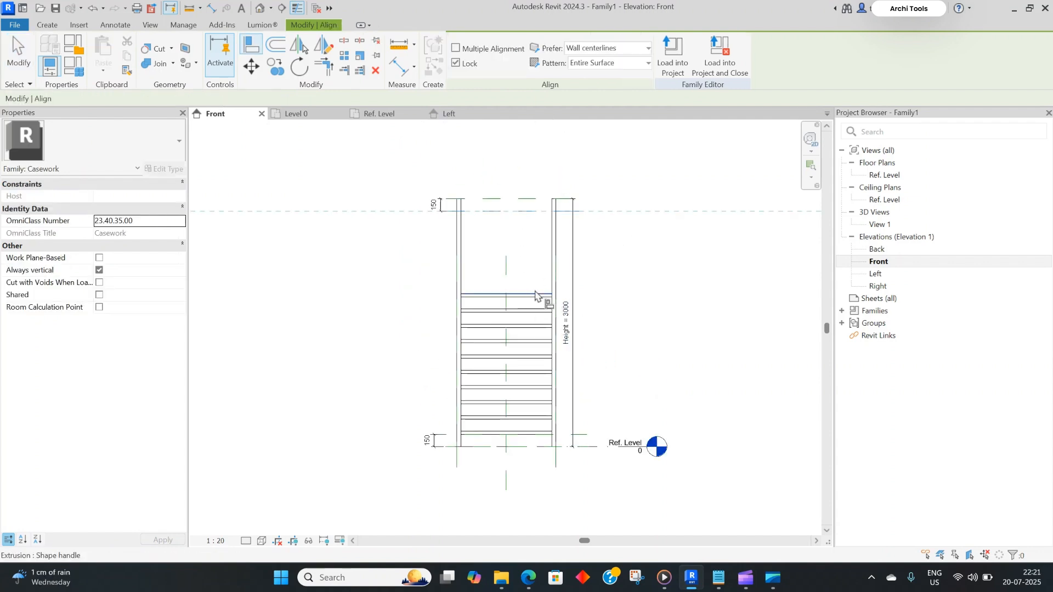
click(537, 295)
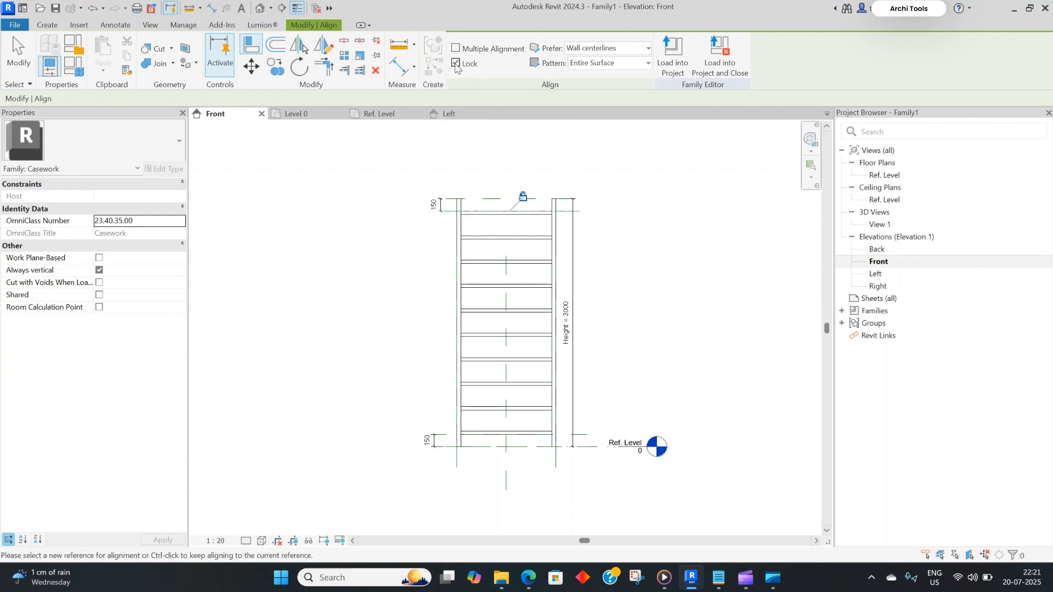
scroll(537, 211, up, 3)
scroll(538, 214, up, 1)
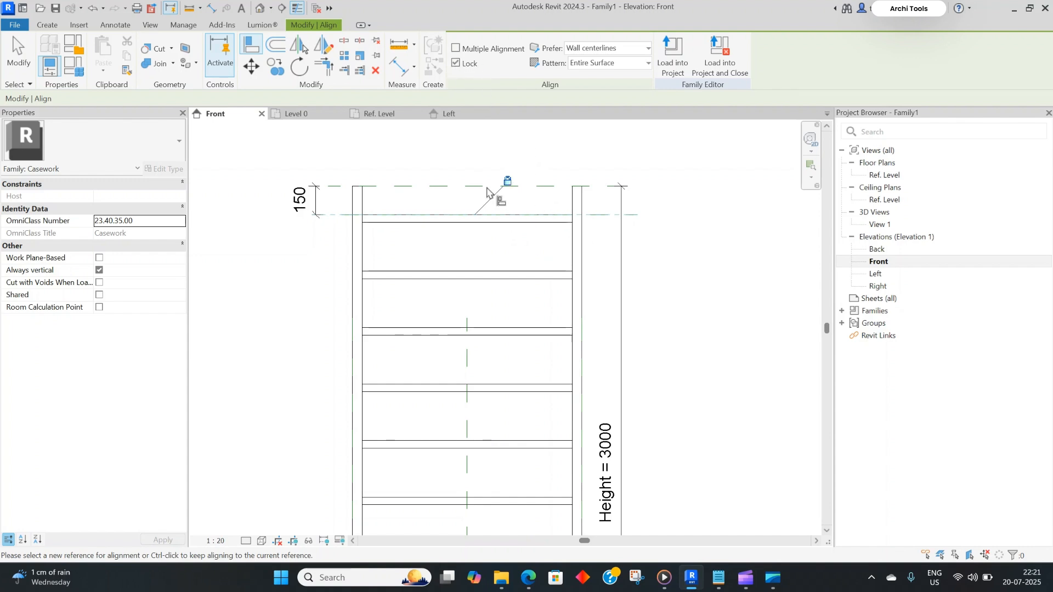
scroll(486, 200, down, 2)
key(Escape)
key(Escape)
scroll(466, 217, up, 3)
scroll(408, 210, down, 4)
scroll(420, 420, up, 2)
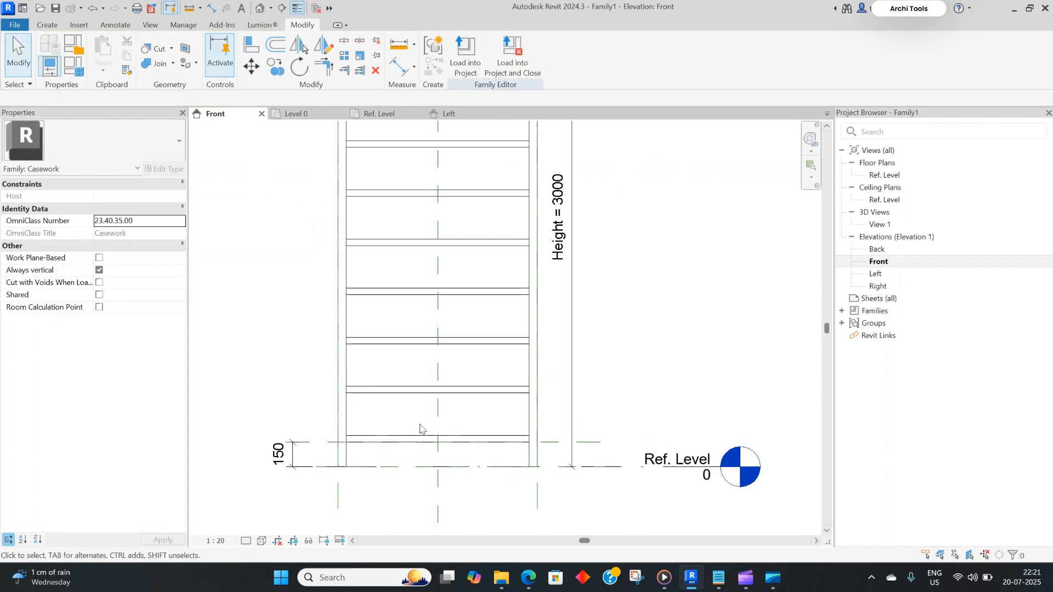
Set the Count parameter to 12 in the family types and apply it to the rung array.
scroll(507, 340, down, 2)
scroll(614, 203, up, 1)
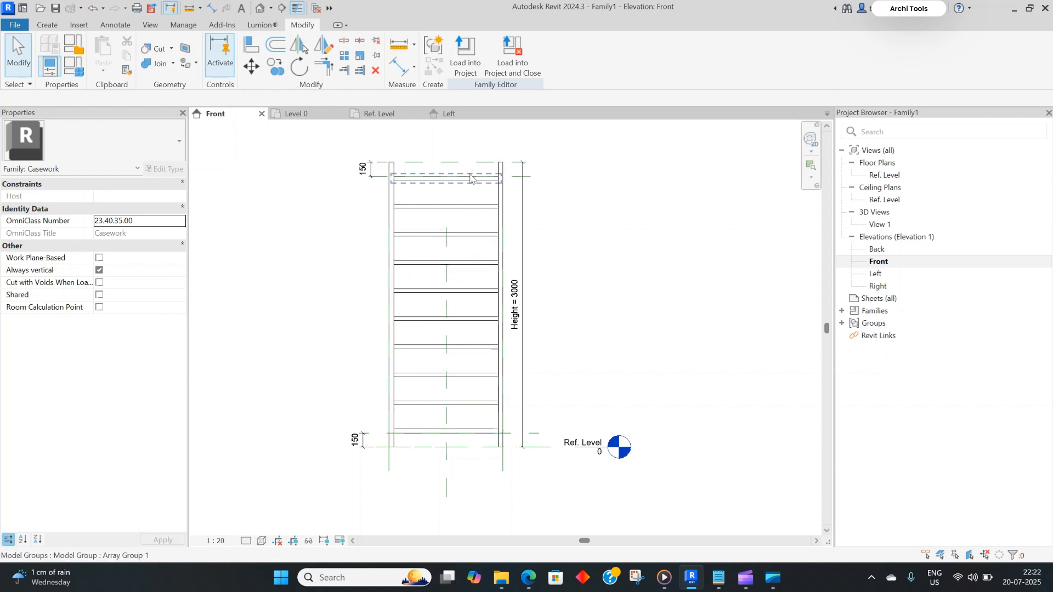
scroll(503, 236, down, 1)
middle_drag(481, 230, 506, 221)
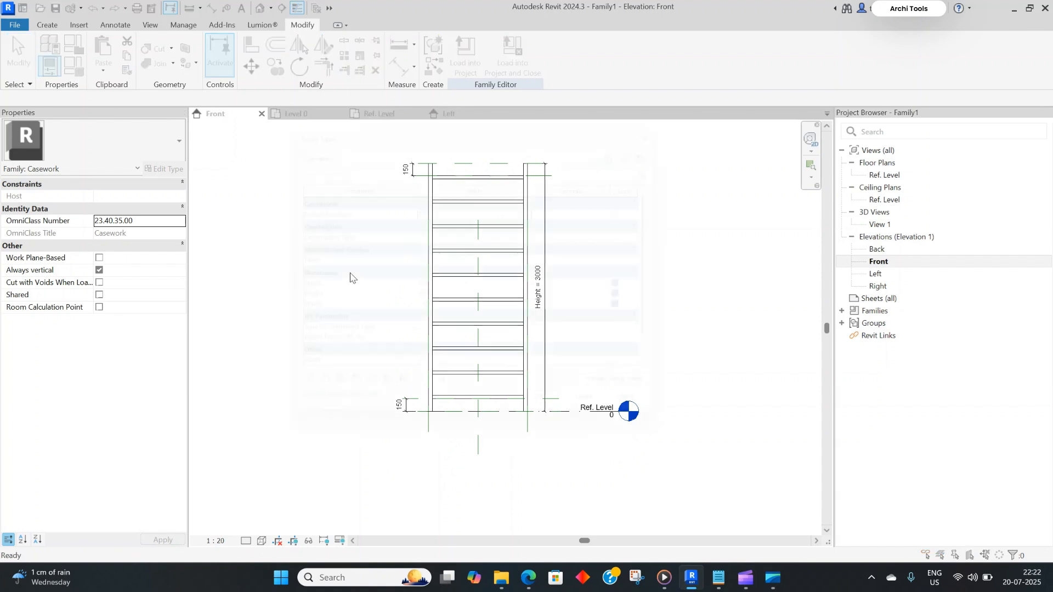
key(f)
key(t)
scroll(336, 312, down, 1)
click(425, 354)
double_click(418, 353)
key(BackSpace)
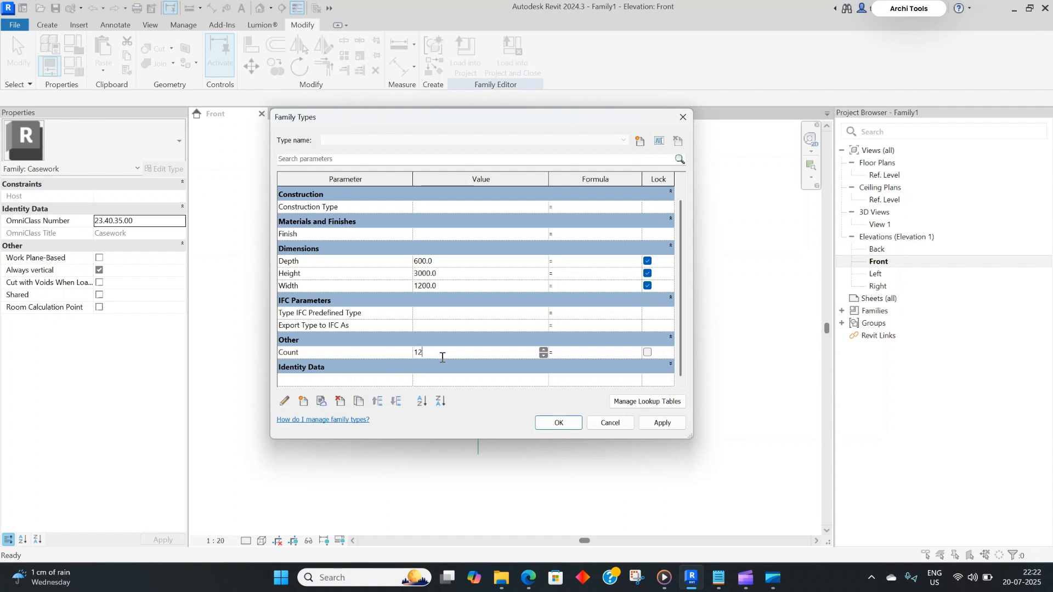
click(548, 426)
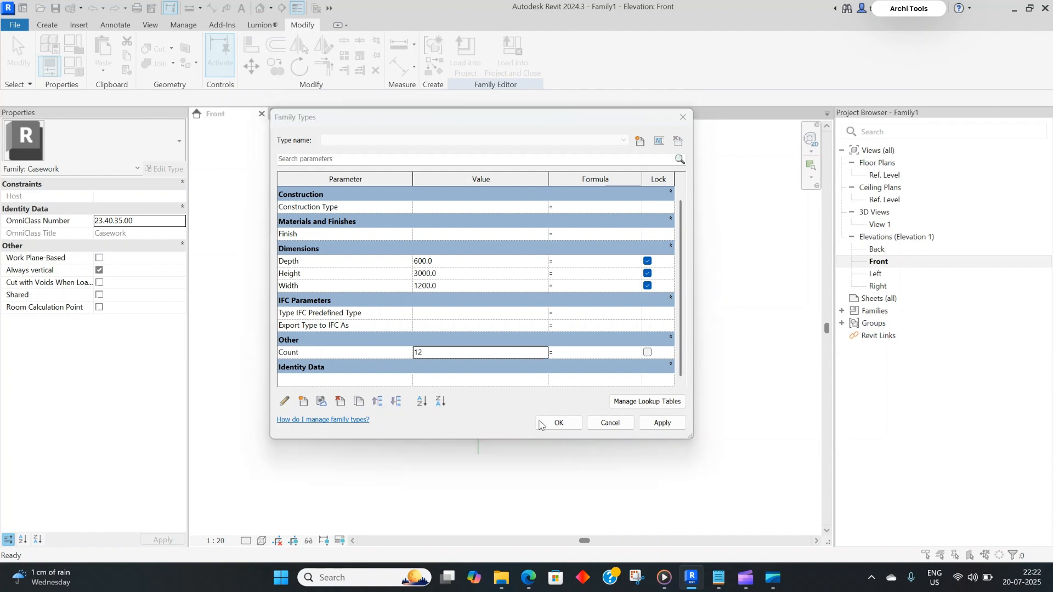
click(533, 323)
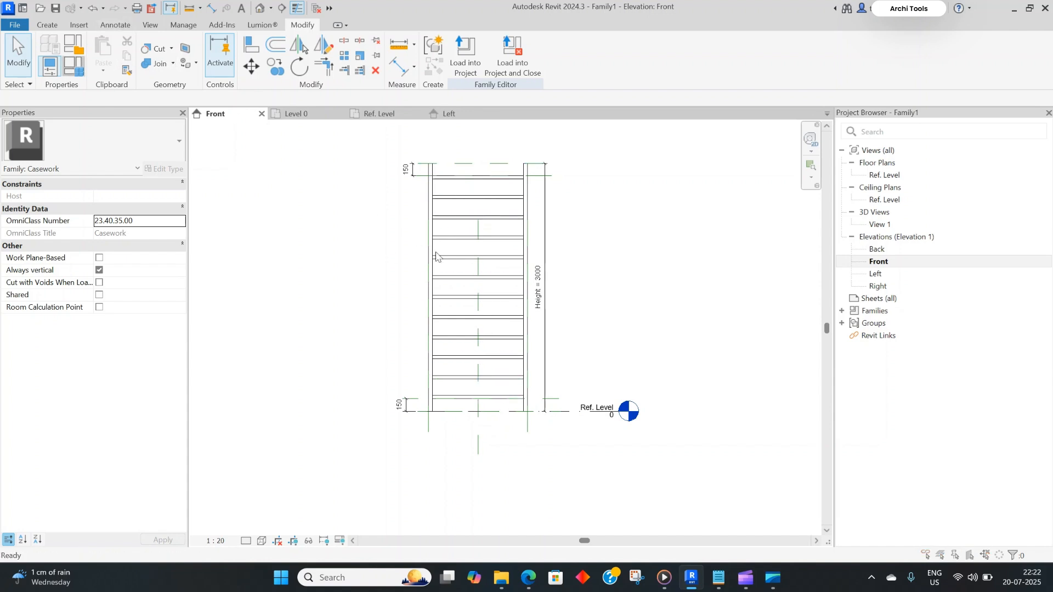
Drive the Count parameter with the formula Height/200 in the family types.
scroll(395, 332, down, 2)
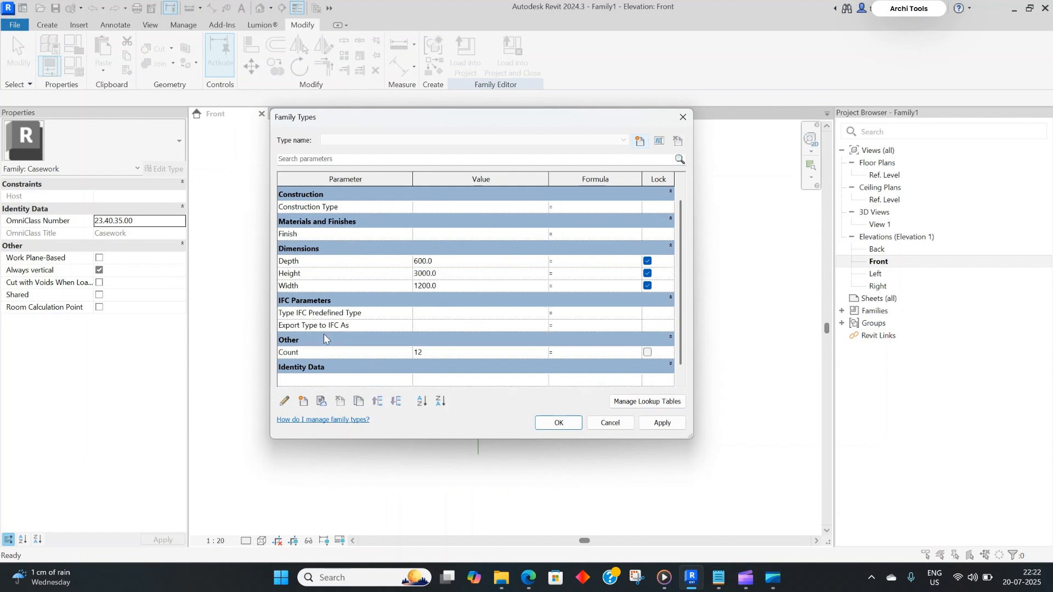
click(566, 354)
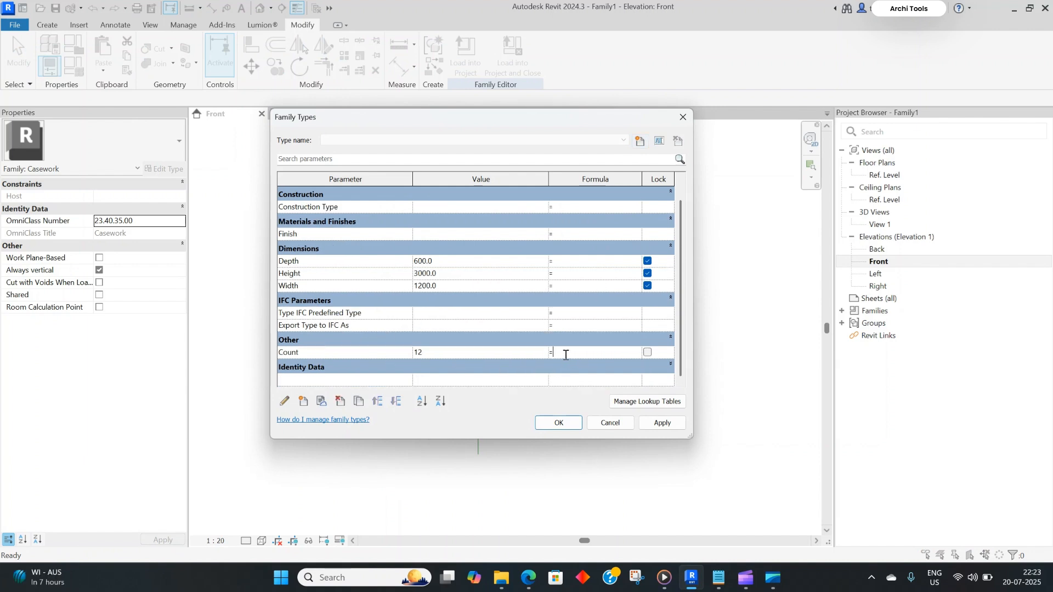
click(310, 275)
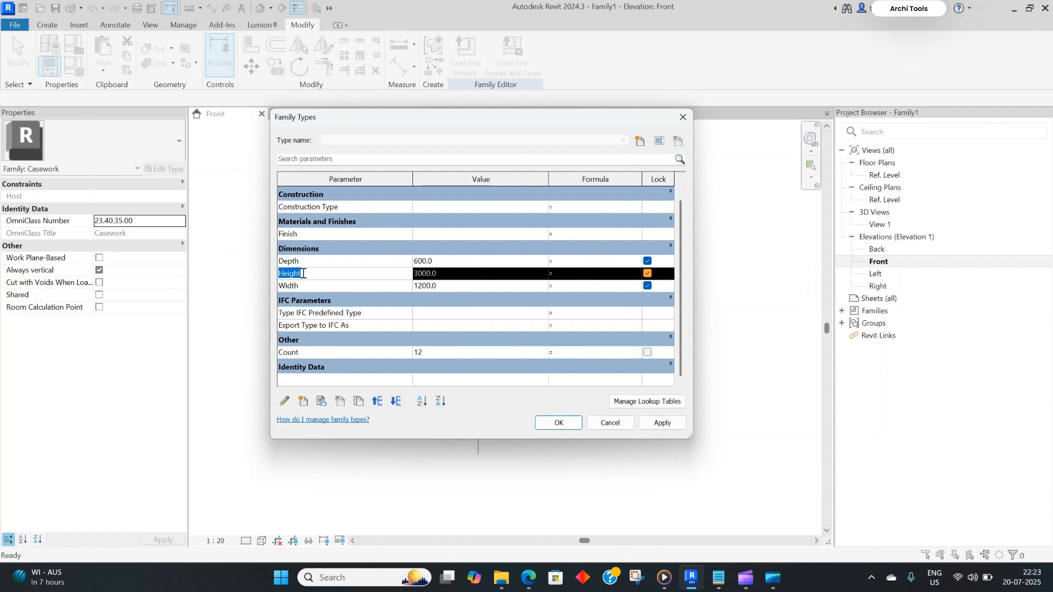
click(574, 353)
text(Height)
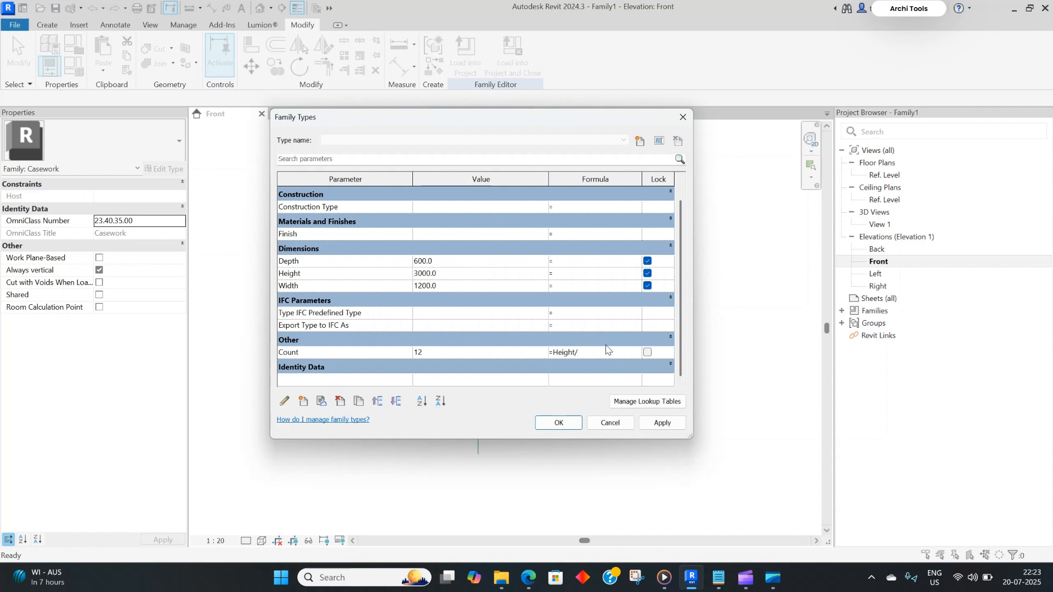
text(/200)
click(558, 423)
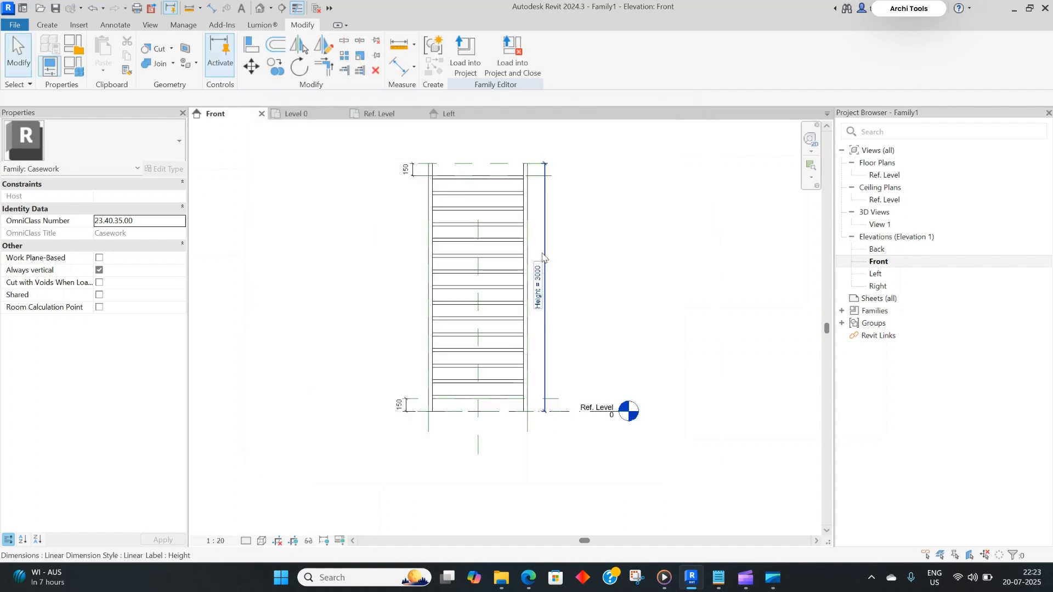
Measure the clear gap between the two lowest rungs with a temporary aligned dimension, without placing it.
scroll(550, 308, up, 2)
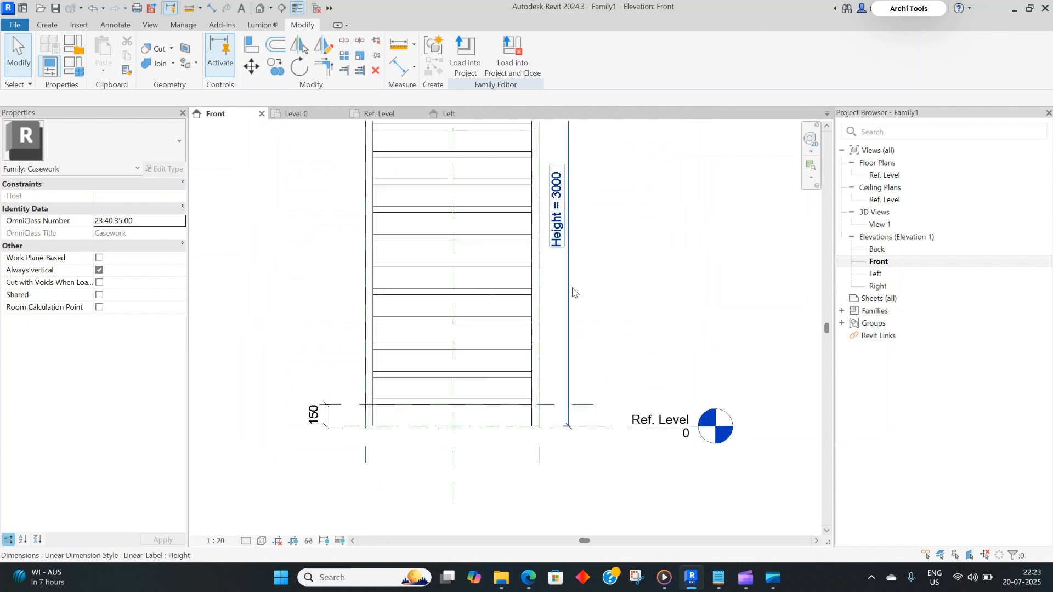
scroll(549, 319, down, 3)
scroll(532, 346, up, 1)
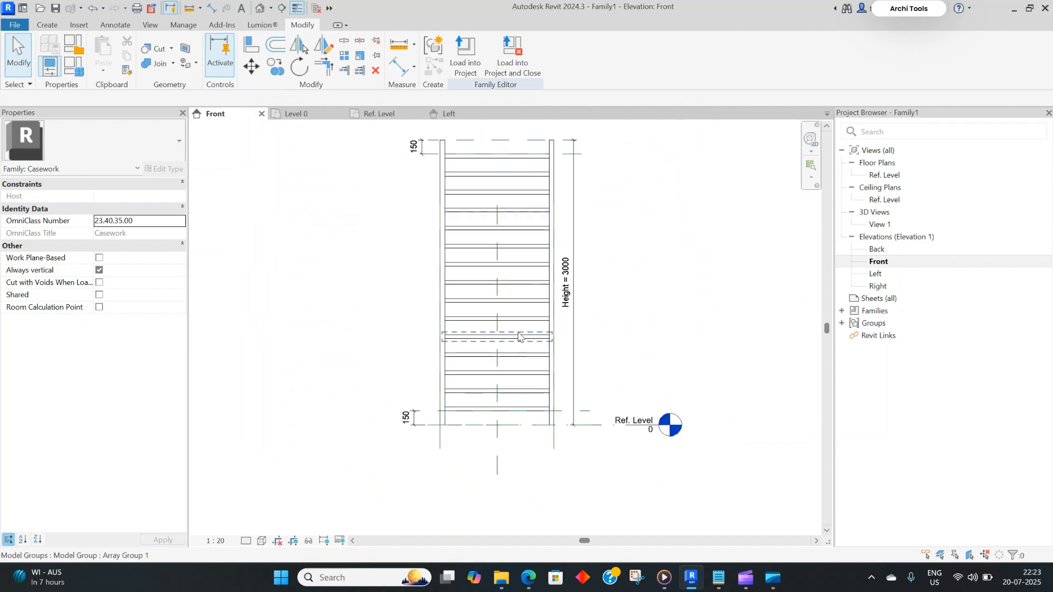
scroll(514, 431, up, 2)
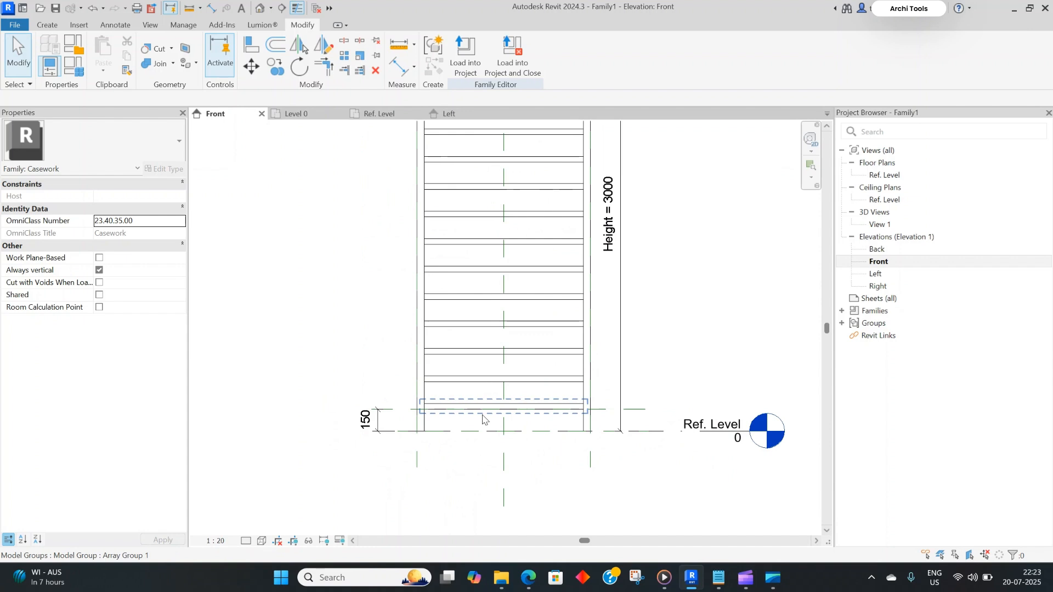
key(d)
key(i)
click(450, 403)
click(452, 382)
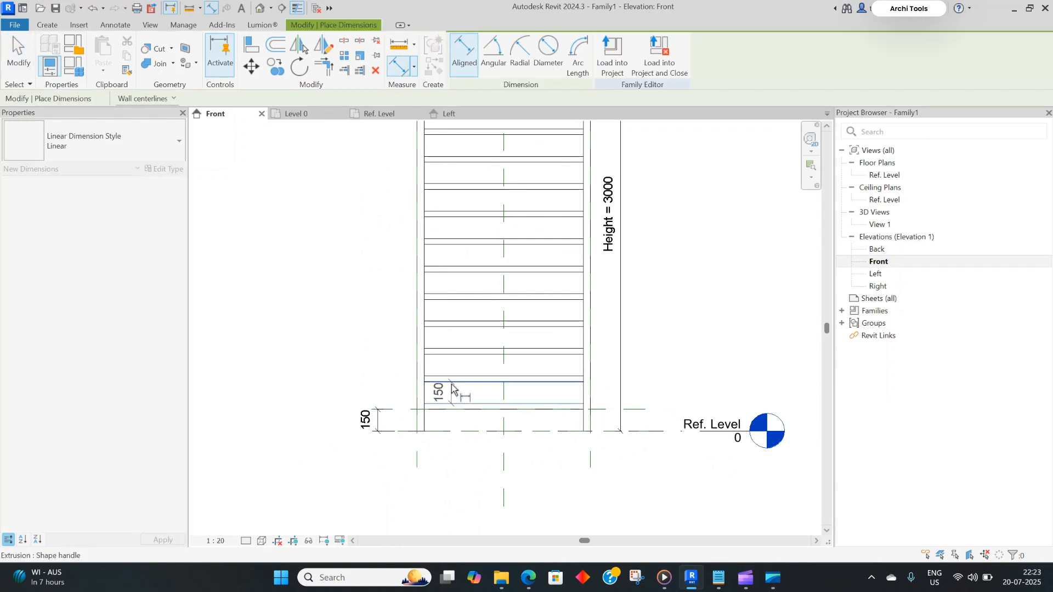
key(Escape)
key(Escape)
scroll(448, 396, down, 3)
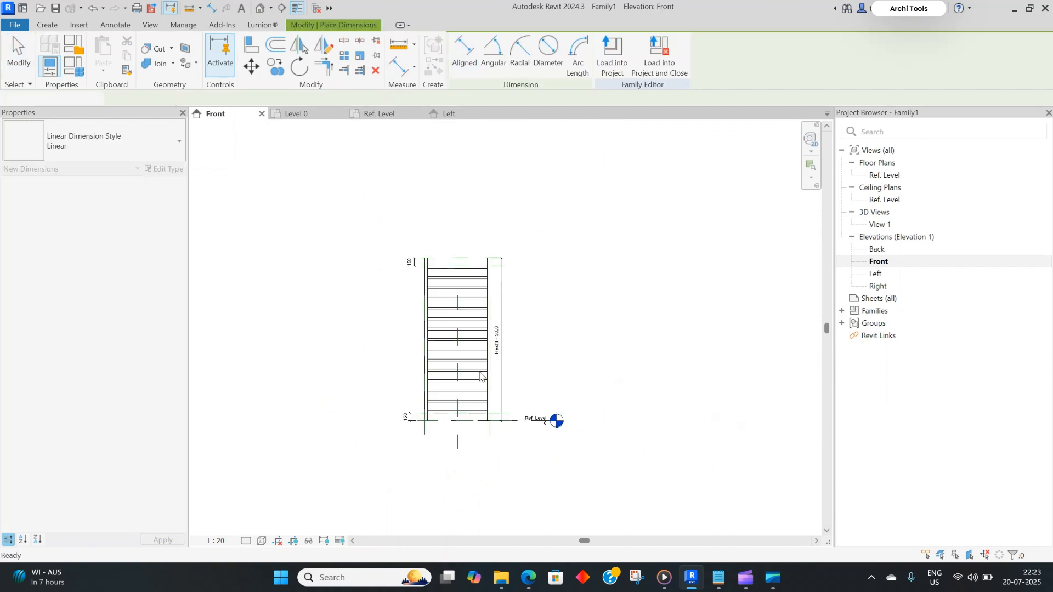
Set the ladder's Height dimension to 4000 mm in the front elevation.
scroll(494, 341, up, 2)
click(508, 328)
click(510, 331)
click(511, 327)
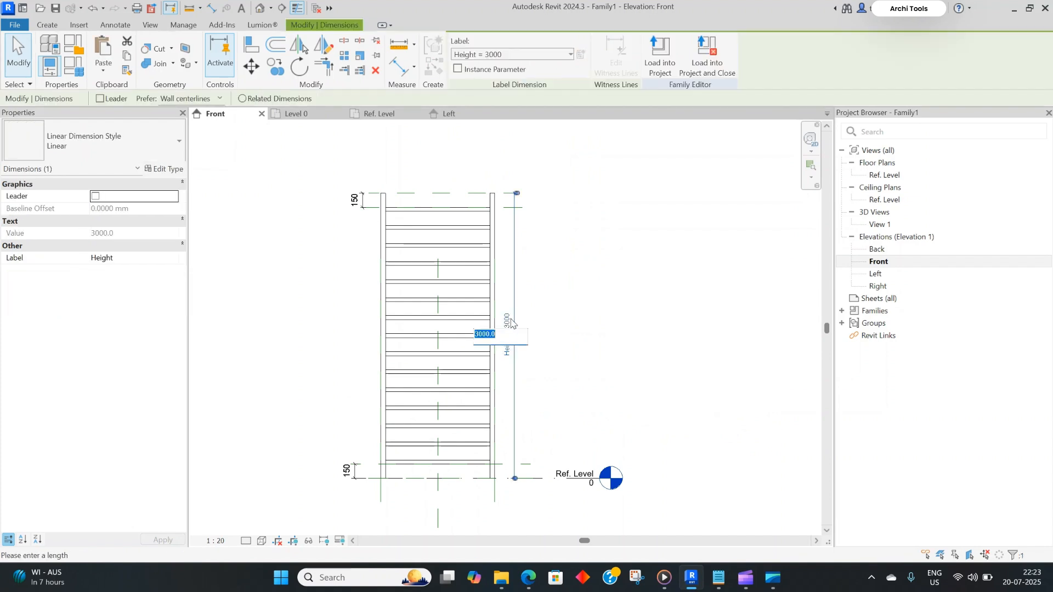
text(4000)
key(Return)
scroll(527, 312, down, 3)
scroll(490, 216, up, 4)
scroll(490, 216, down, 2)
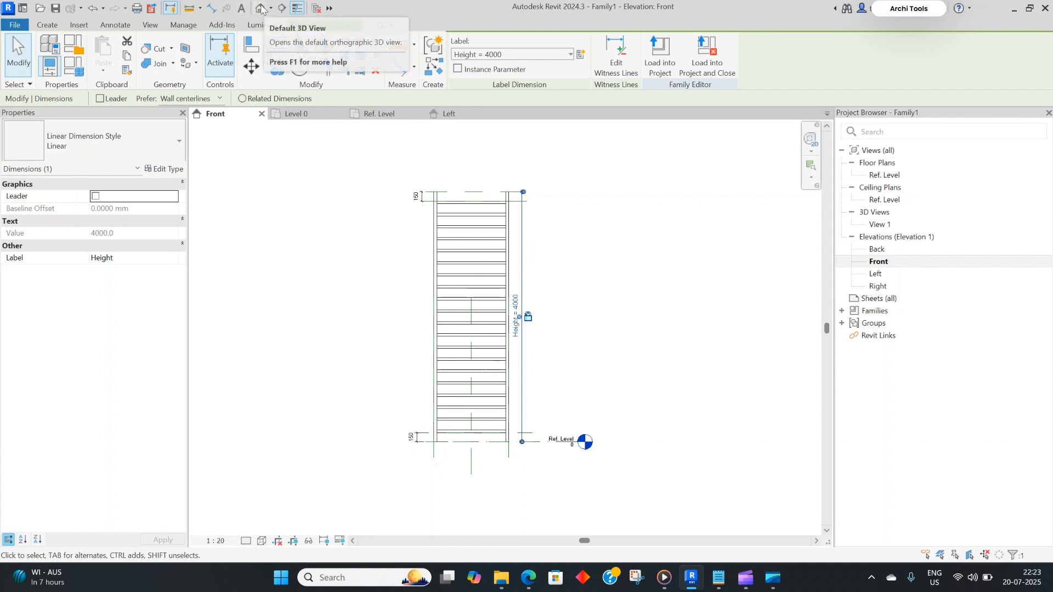
click(358, 264)
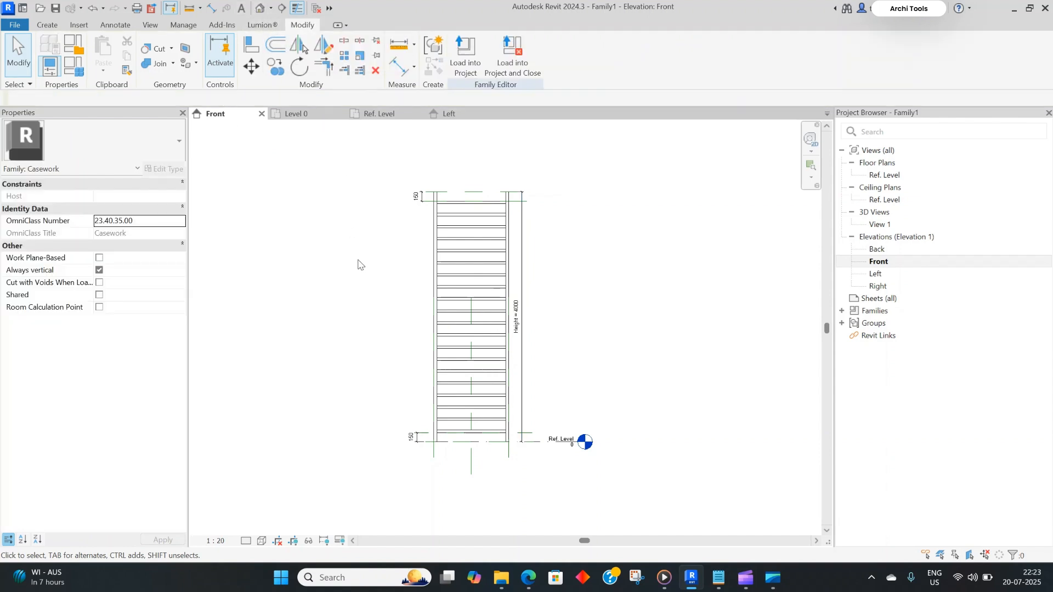
mouse_move(338, 324)
middle_down()
mouse_move(341, 335)
mouse_move(330, 314)
middle_up()
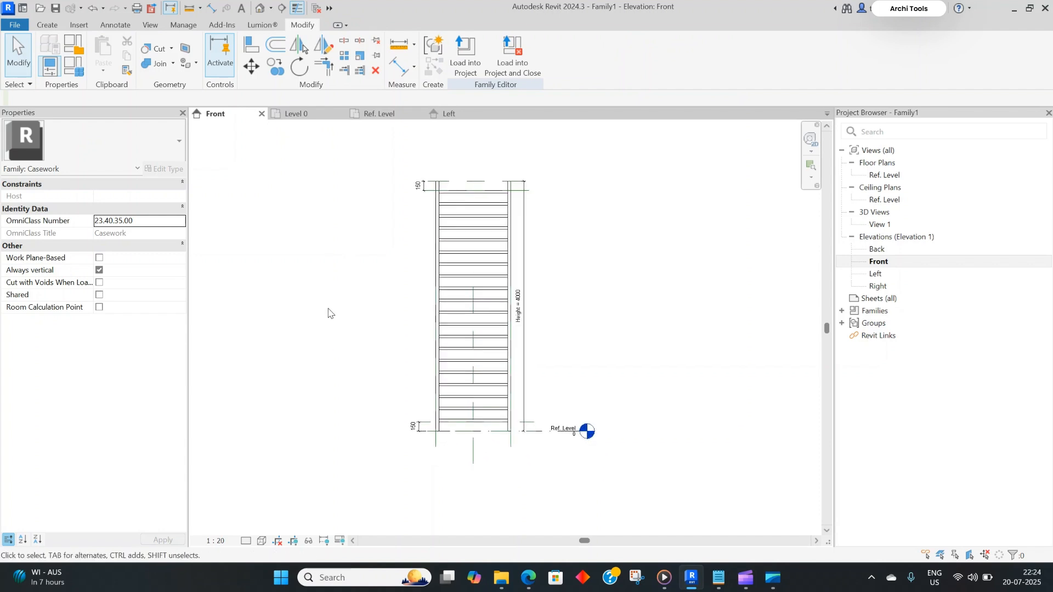